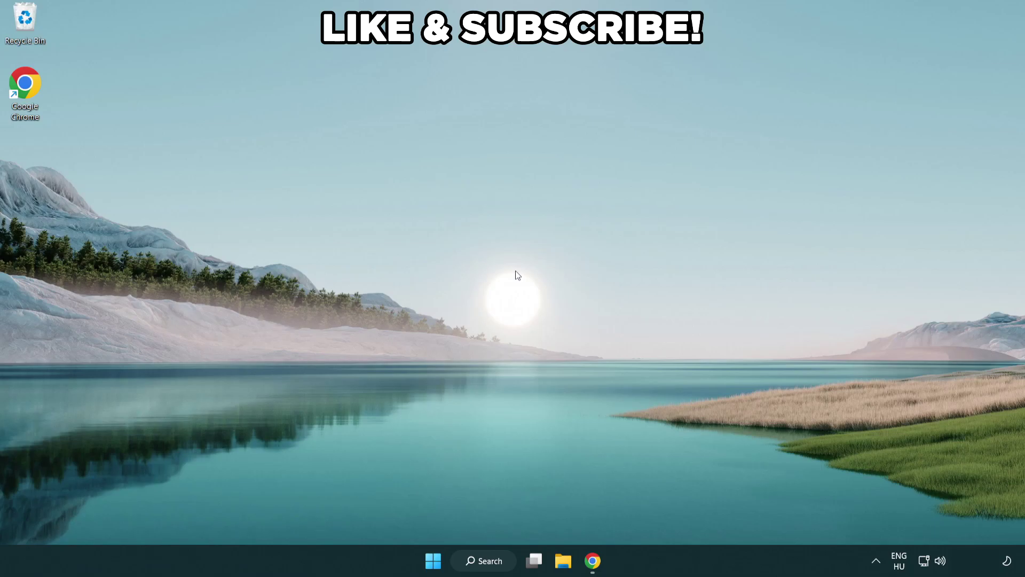
- Search Windows for 'edit power plan'
{"action": "left_click", "coordinate": [497, 560]}
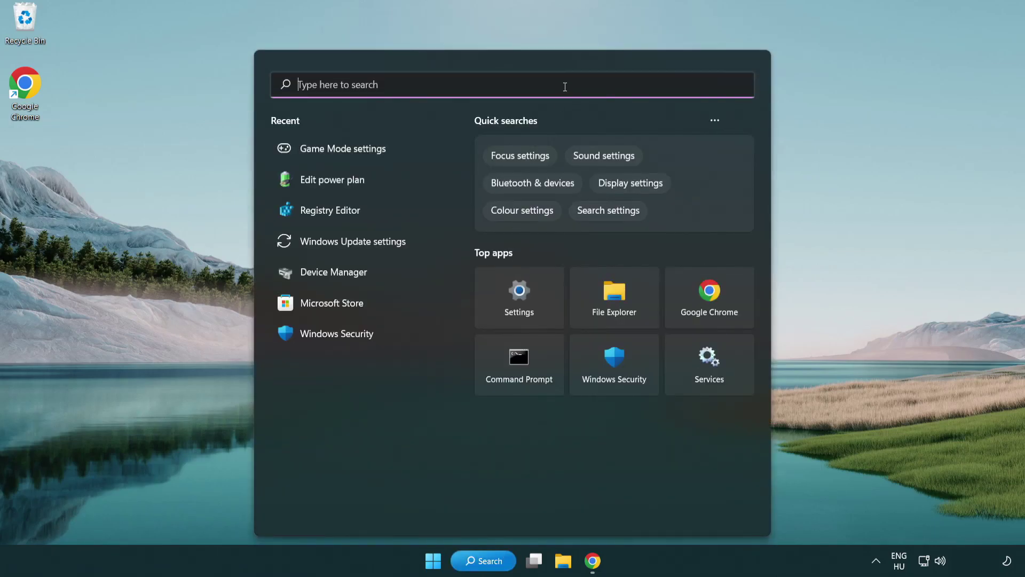
{"action": "type", "text": "edit power "}
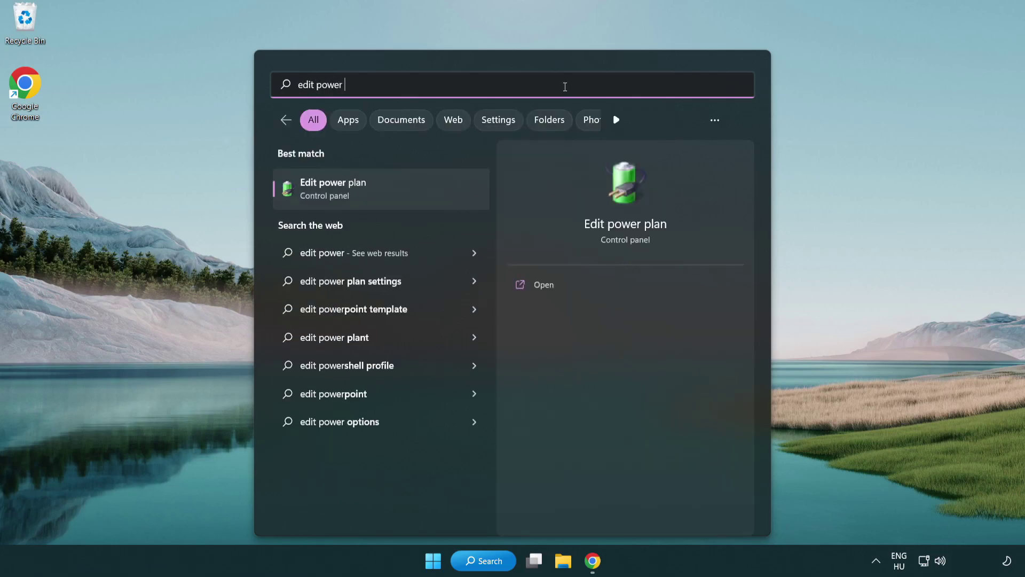
{"action": "type", "text": "plan"}
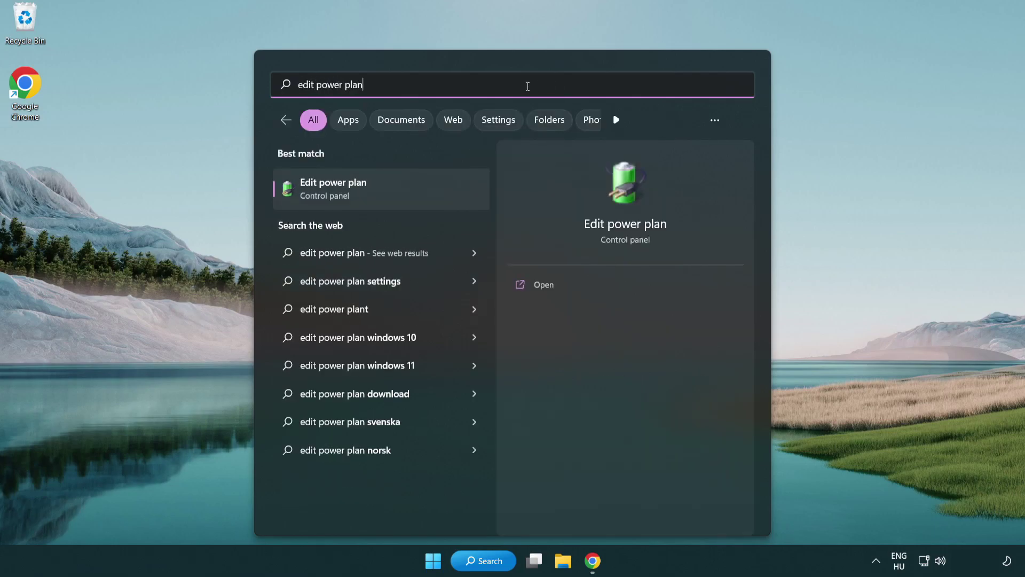
- Make High performance the active plan in Power Options, then close the window
{"action": "left_click", "coordinate": [387, 194]}
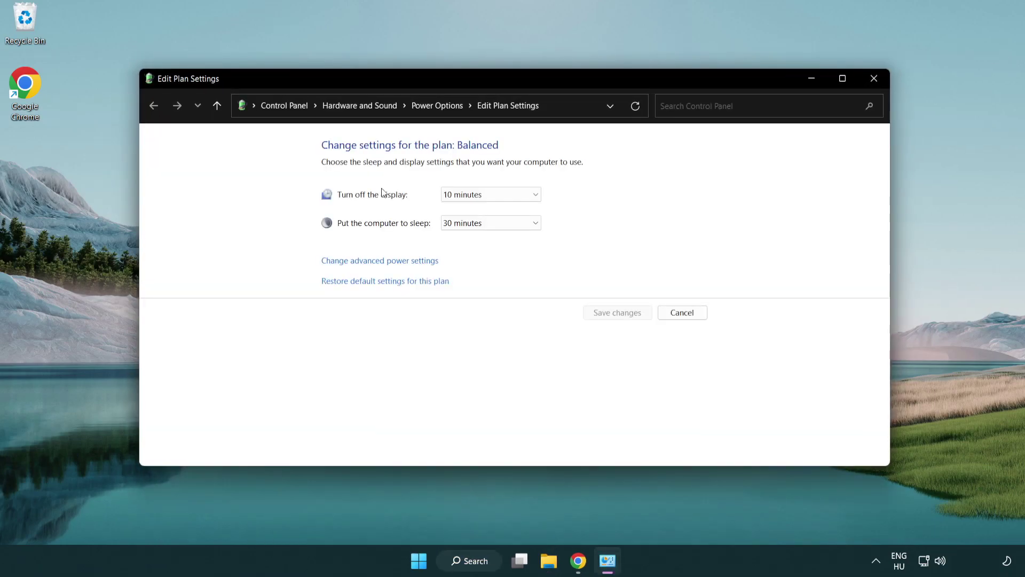
{"action": "left_click", "coordinate": [446, 117]}
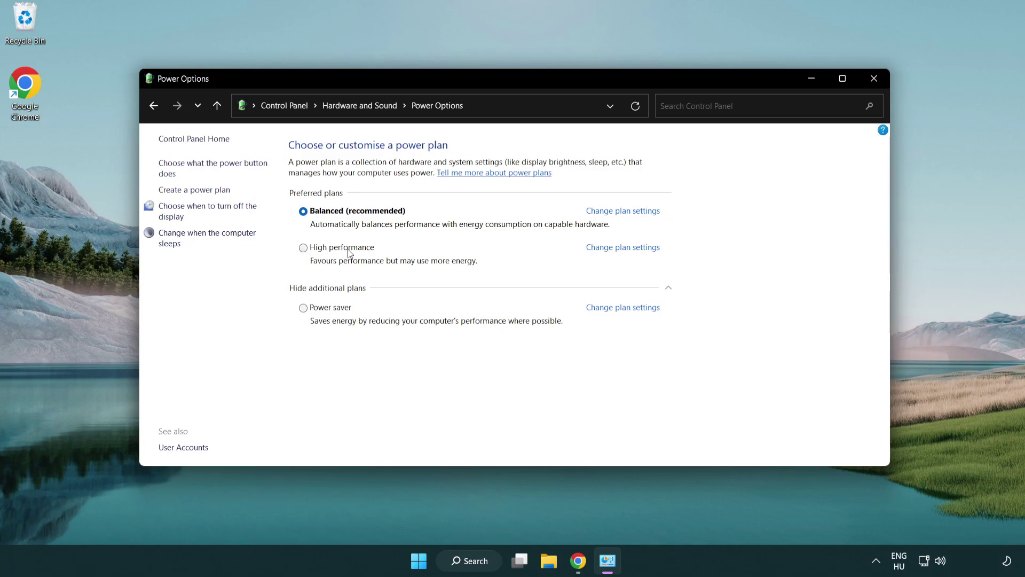
{"action": "left_click", "coordinate": [304, 248]}
{"action": "left_click", "coordinate": [873, 79]}
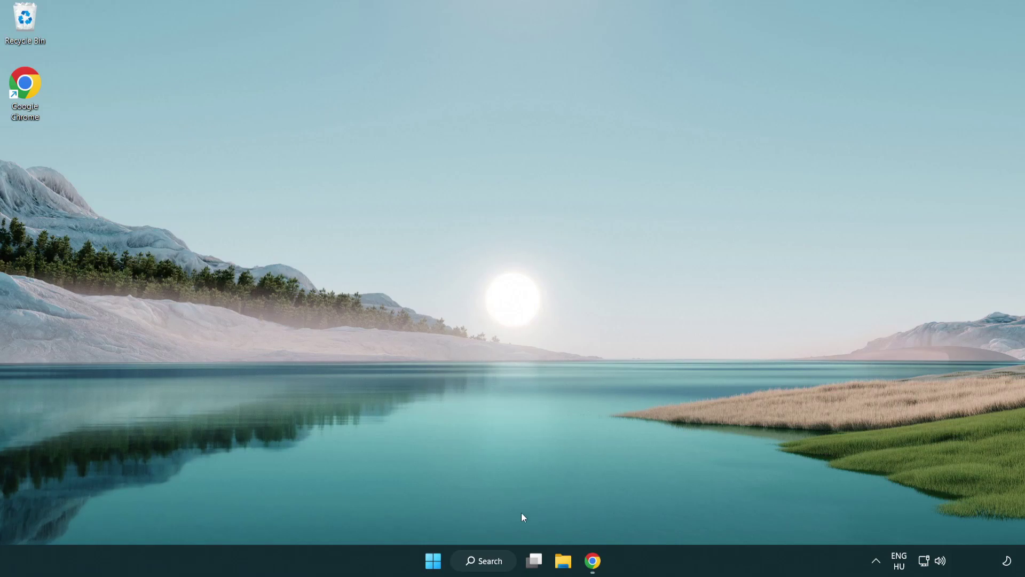
- Search Windows for 'device manager'
{"action": "left_click", "coordinate": [497, 560]}
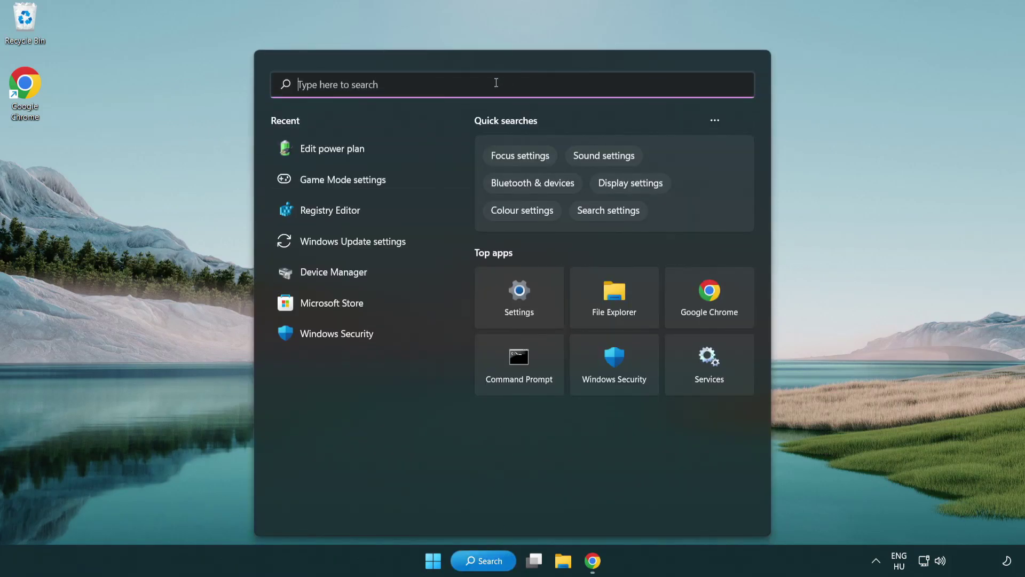
{"action": "type", "text": "device manager"}
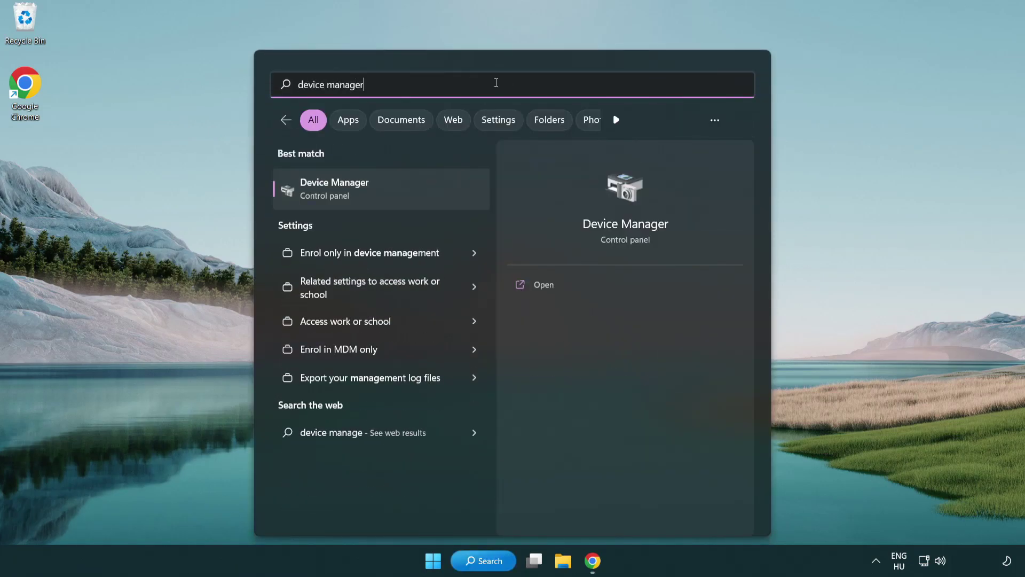
- Open Device Manager, expand Display adapters and right-click the VMware SVGA 3D adapter
{"action": "left_click", "coordinate": [392, 192]}
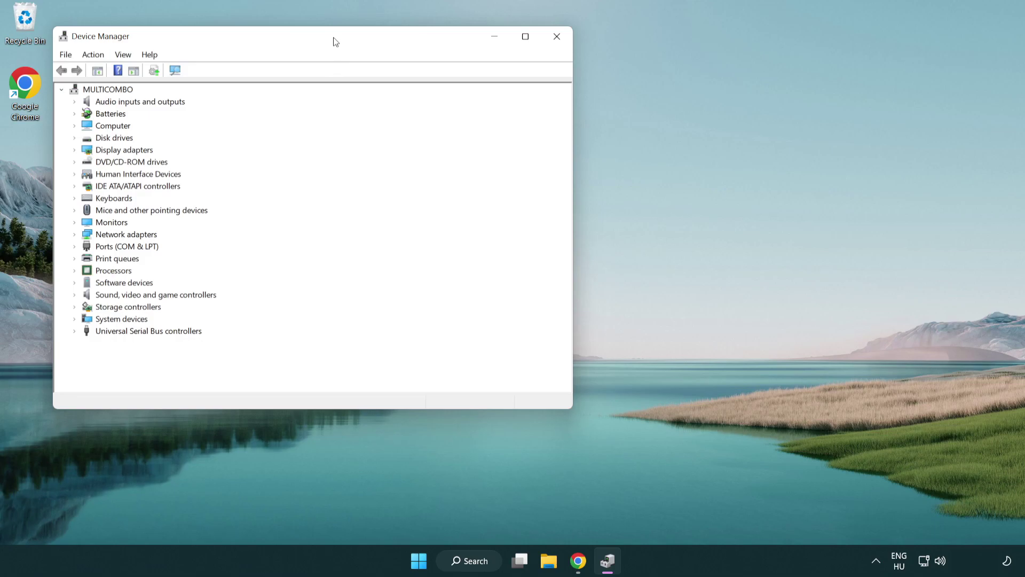
{"action": "left_click_drag", "start_coordinate": [337, 41], "coordinate": [527, 96]}
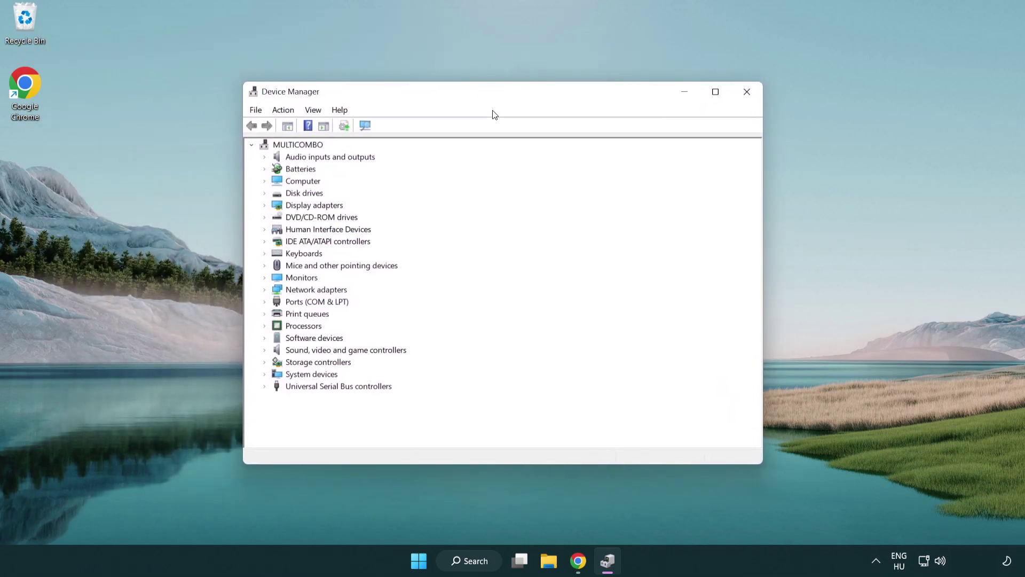
{"action": "left_click", "coordinate": [276, 205]}
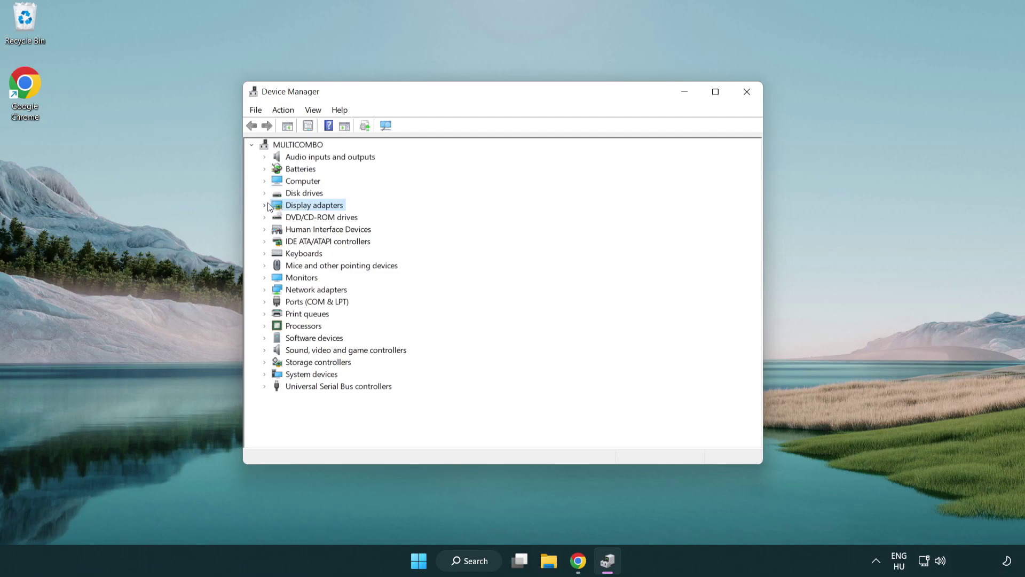
{"action": "left_click", "coordinate": [264, 205]}
{"action": "left_click", "coordinate": [291, 218]}
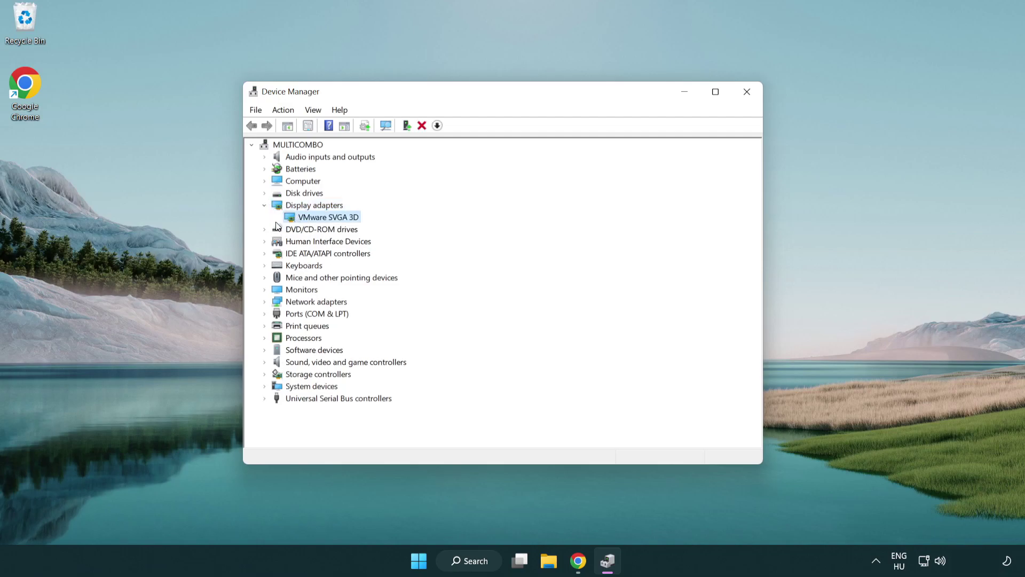
{"action": "right_click", "coordinate": [323, 220]}
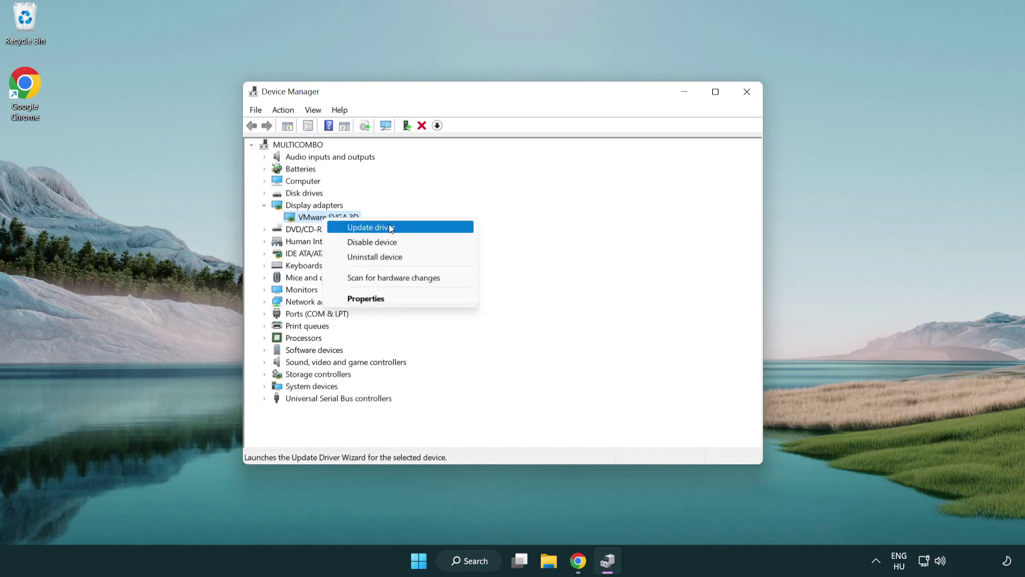
- Auto-search for a VMware SVGA 3D driver update, confirm the best is installed, and close Device Manager
{"action": "left_click", "coordinate": [409, 228]}
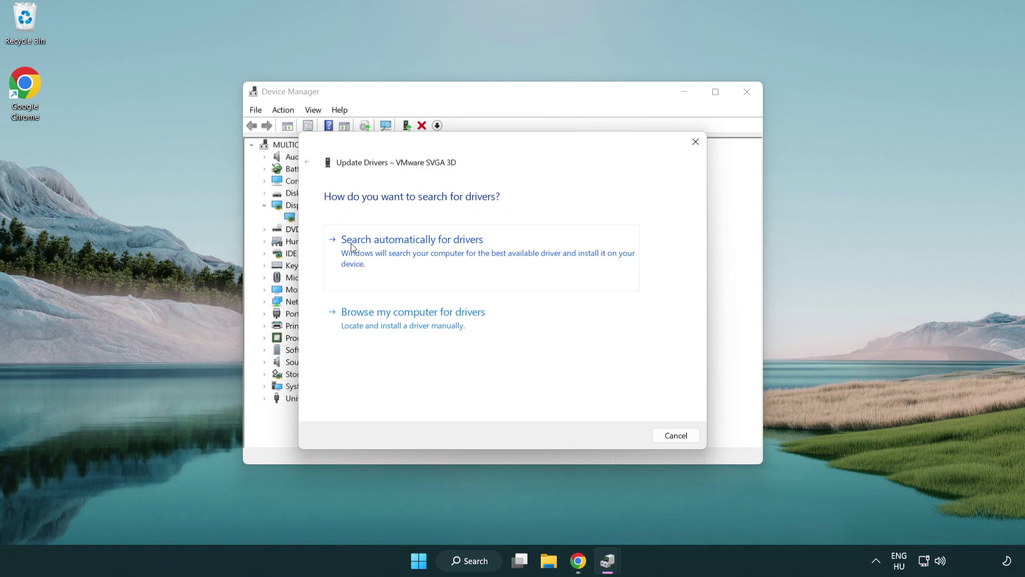
{"action": "left_click", "coordinate": [421, 251]}
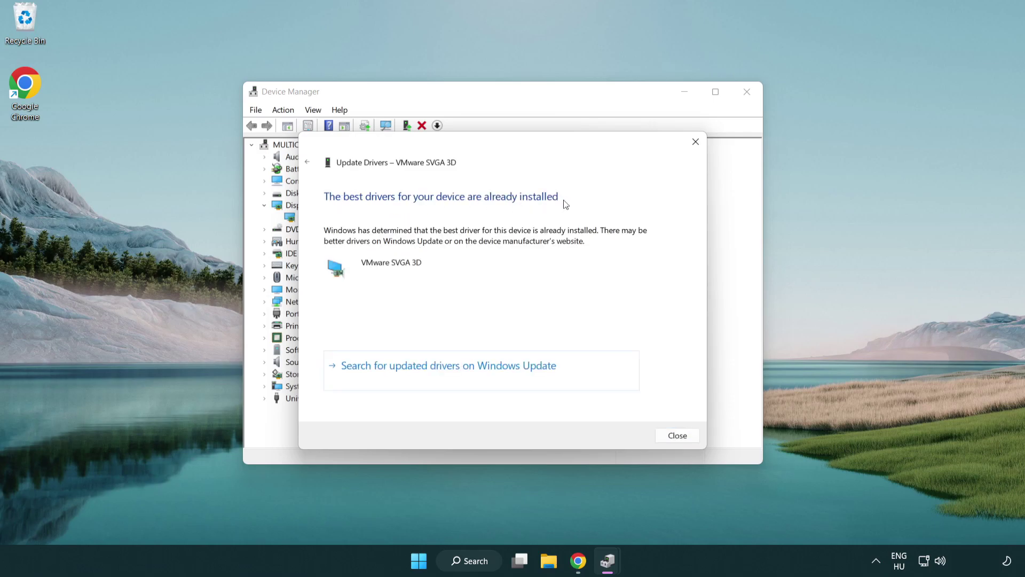
{"action": "left_click", "coordinate": [674, 435]}
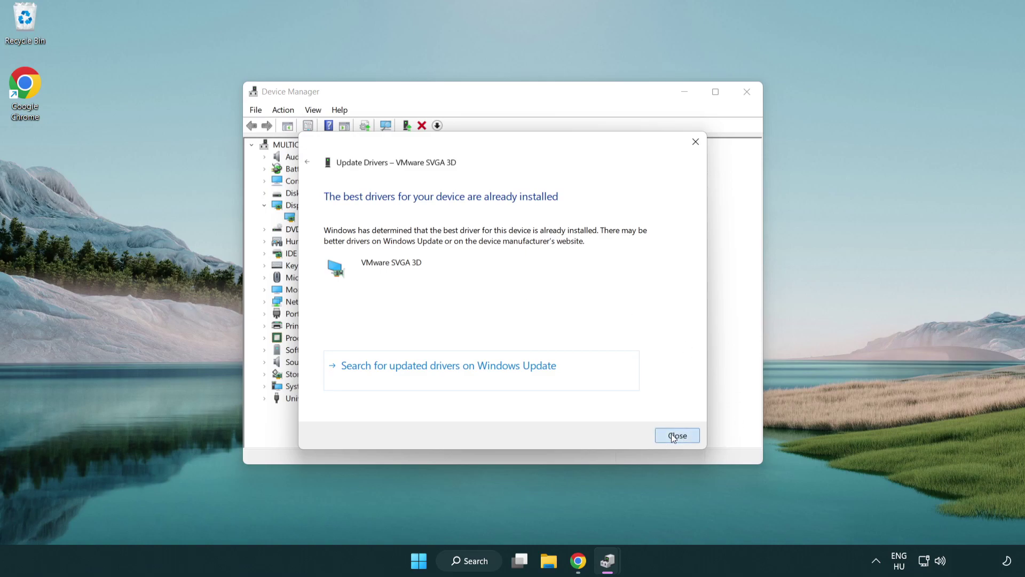
{"action": "left_click", "coordinate": [744, 91]}
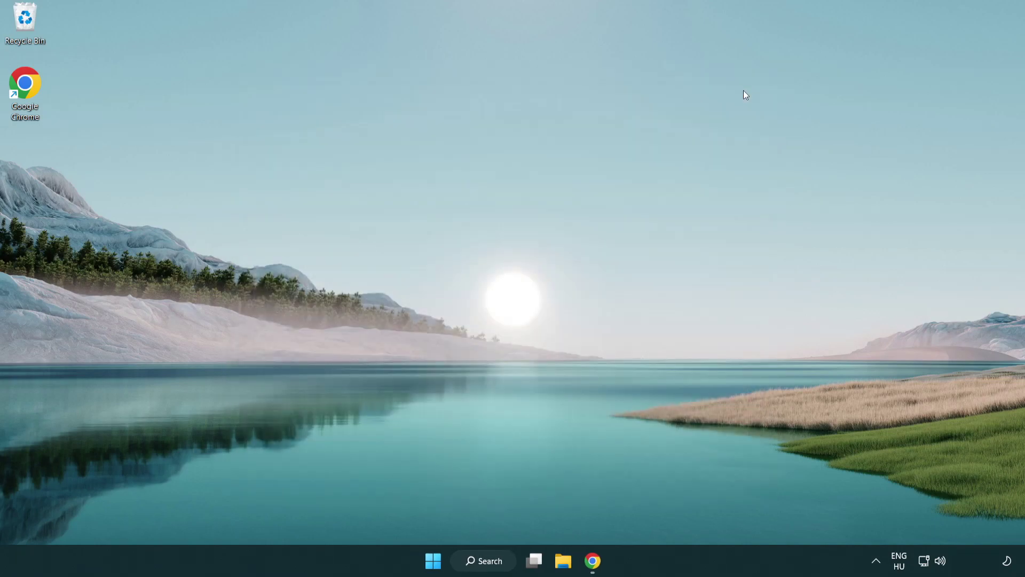
- Search 'game mode' and open the Game Mode settings page
{"action": "left_click", "coordinate": [490, 567]}
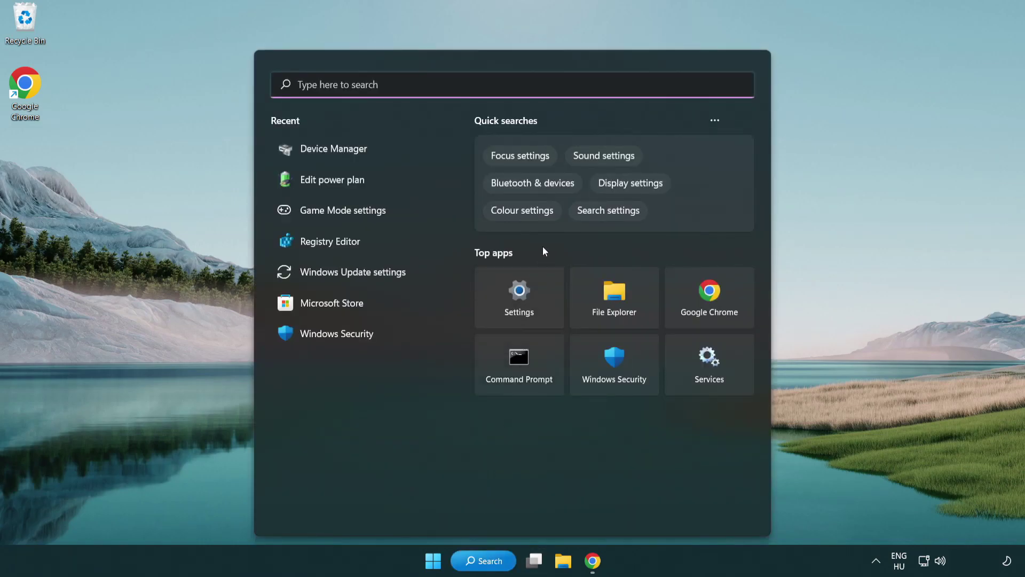
{"action": "type", "text": "gam"}
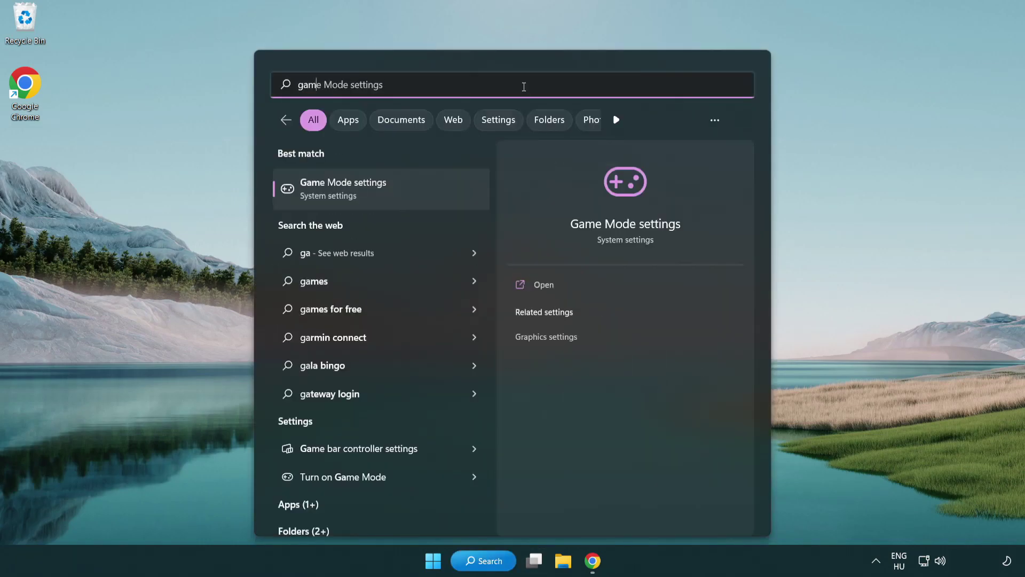
{"action": "type", "text": "e mode"}
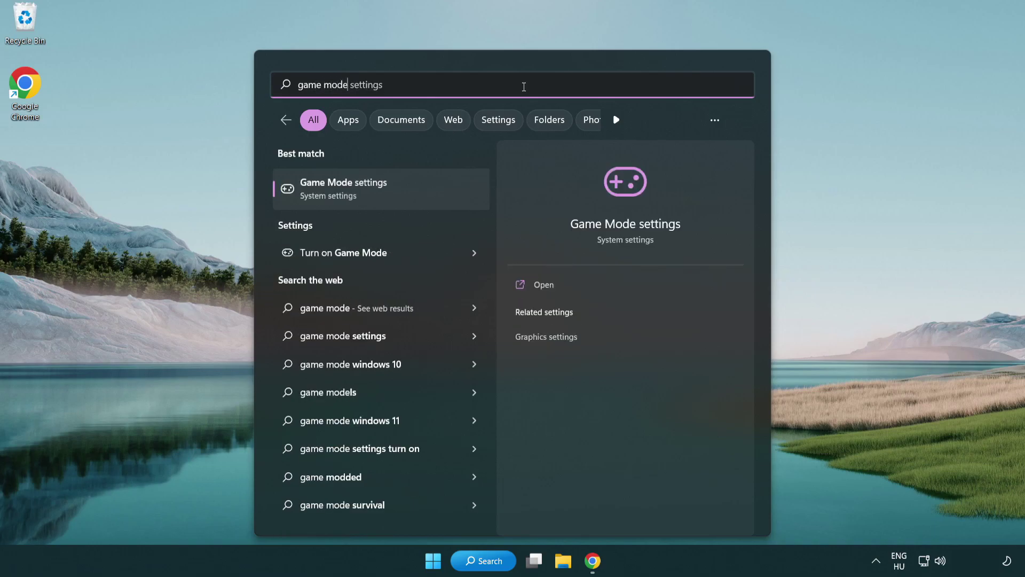
{"action": "left_click", "coordinate": [385, 192]}
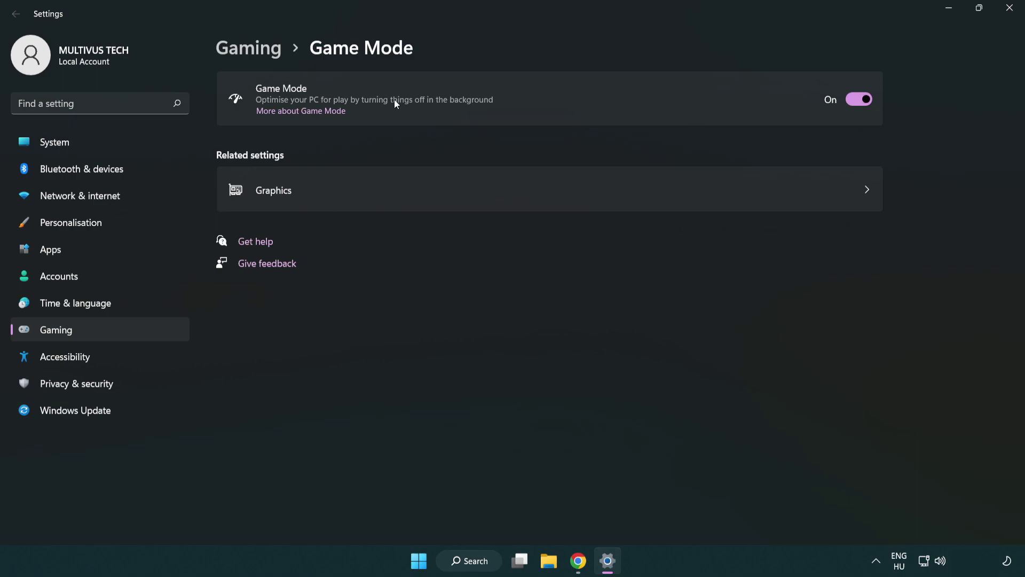
- Verify Game Mode is On and the Xbox Game Bar controller-button option is Off, then close Settings
{"action": "left_click", "coordinate": [266, 54]}
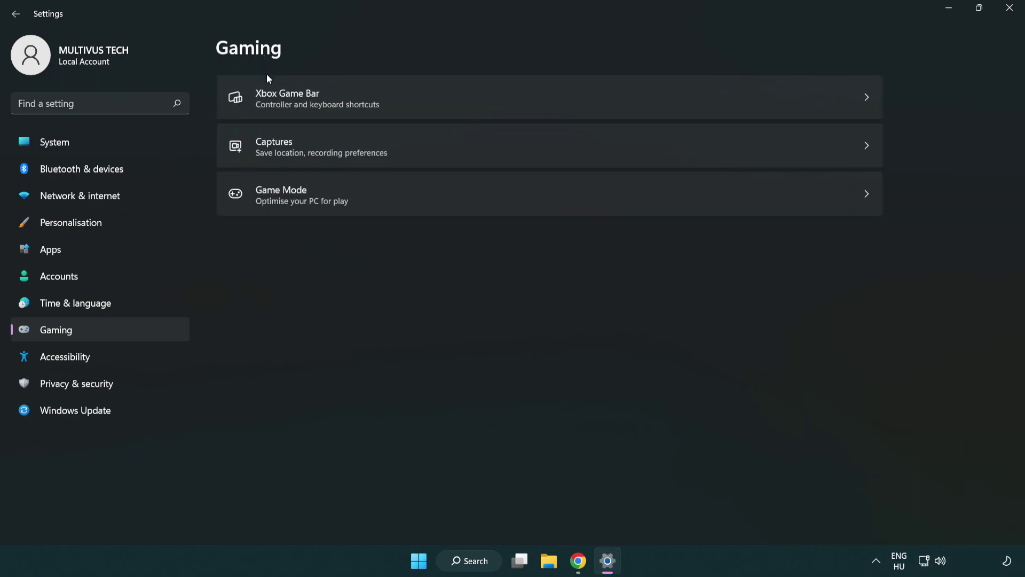
{"action": "left_click", "coordinate": [454, 100]}
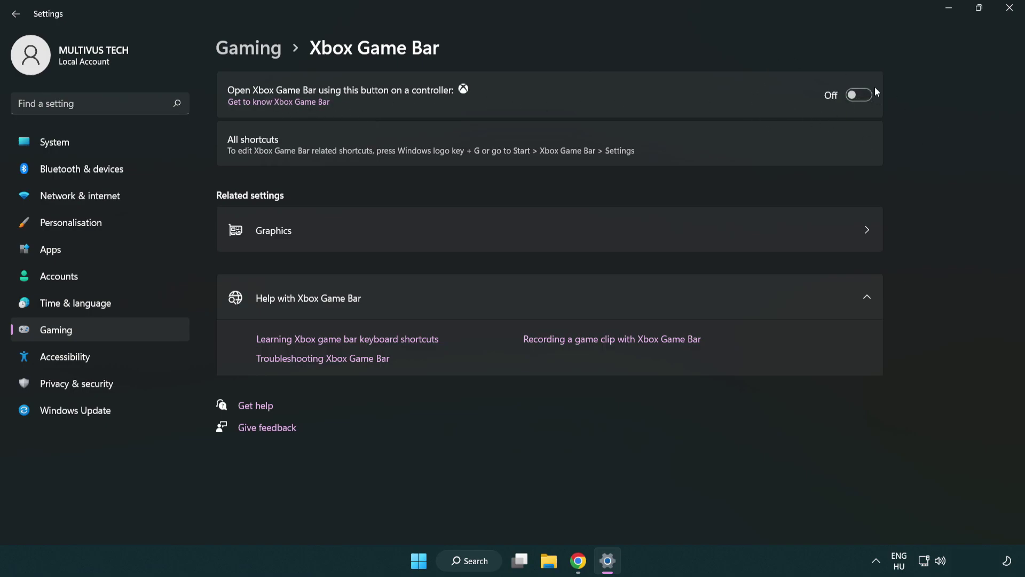
{"action": "left_click", "coordinate": [1010, 14]}
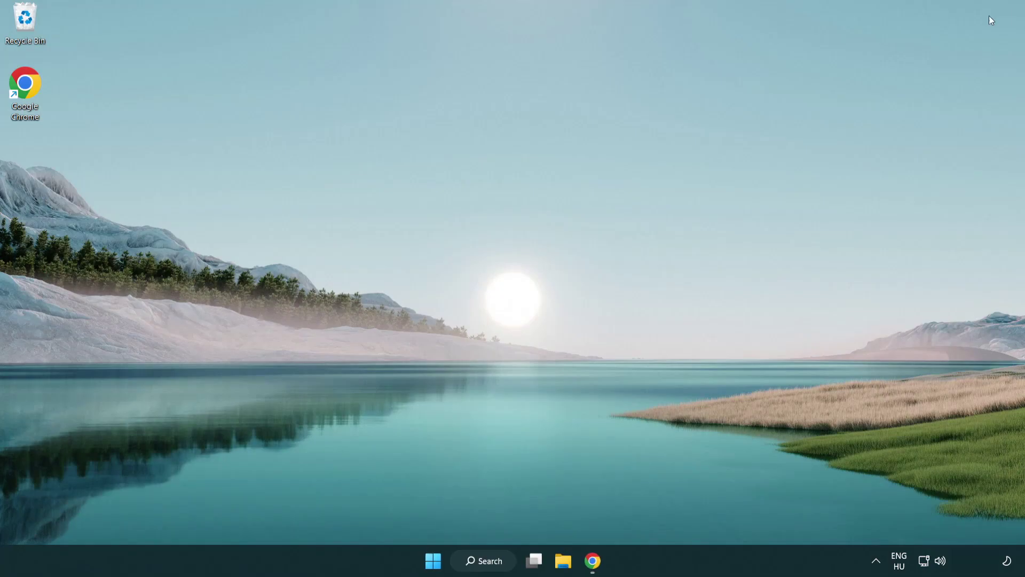
- Open Task Manager from the Start button menu and end the Google Chrome (8) processes
{"action": "right_click", "coordinate": [434, 562]}
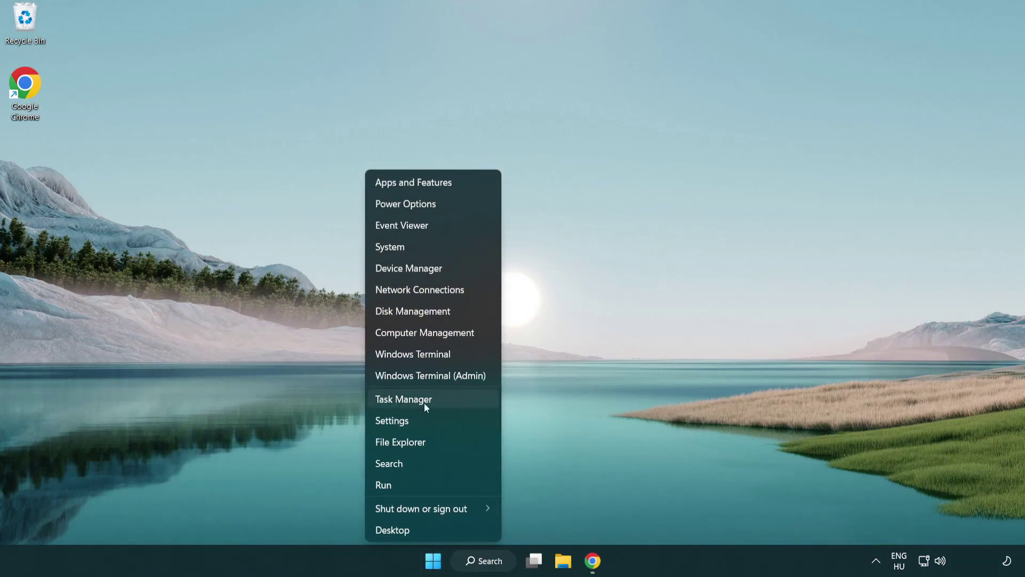
{"action": "left_click", "coordinate": [450, 399]}
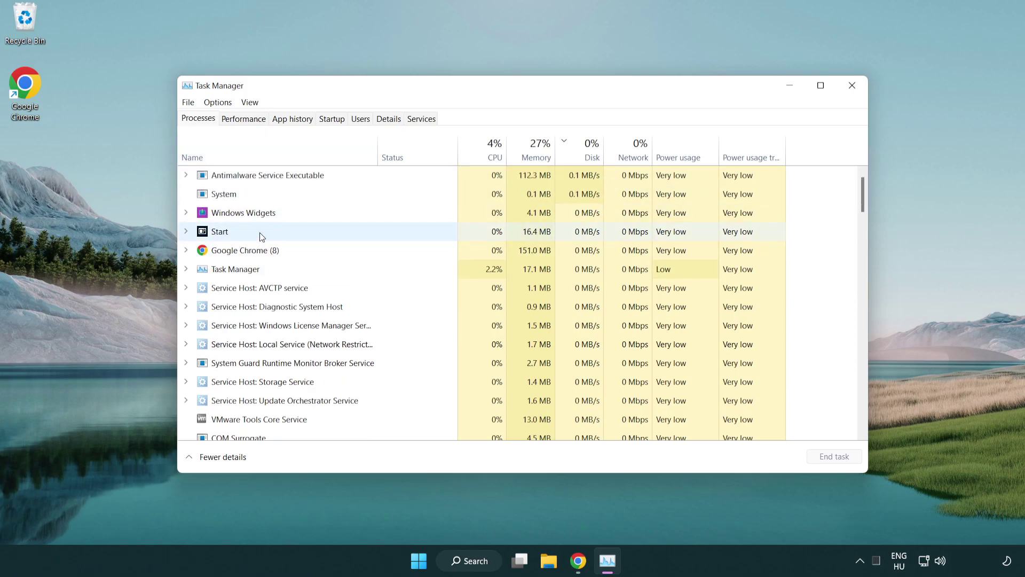
{"action": "left_click", "coordinate": [261, 251]}
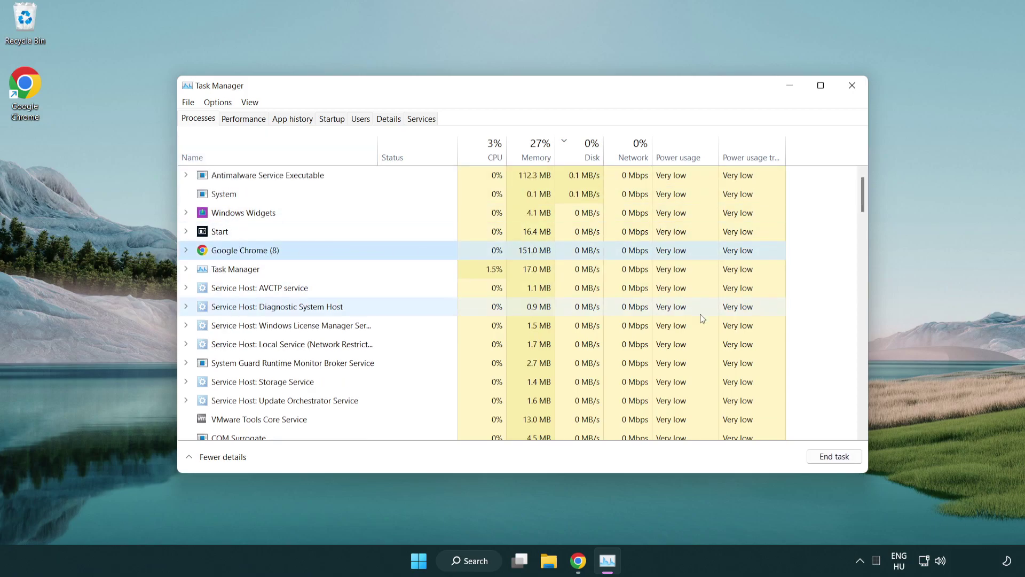
{"action": "left_click", "coordinate": [839, 459]}
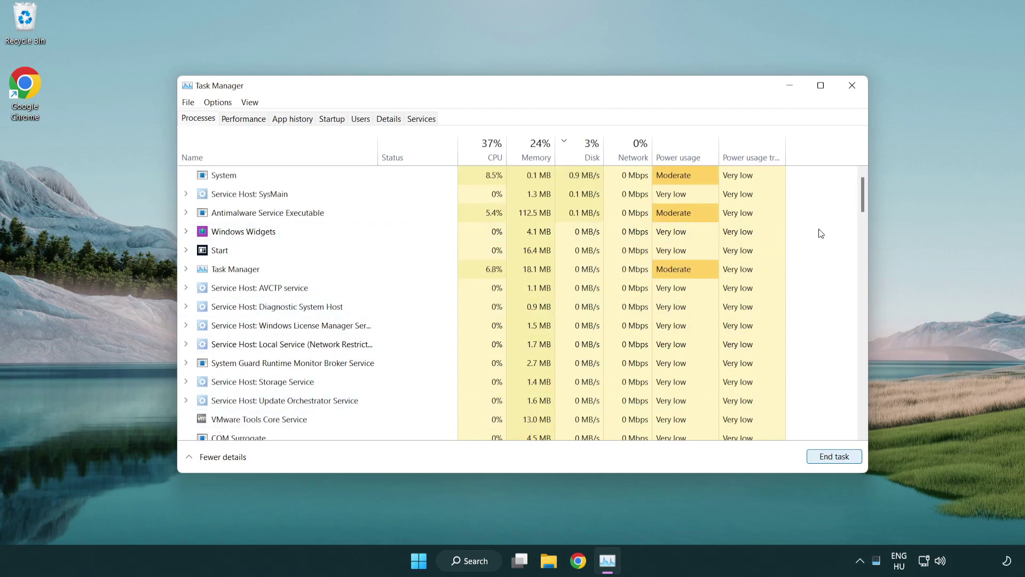
{"action": "left_click_drag", "start_coordinate": [866, 206], "coordinate": [857, 183]}
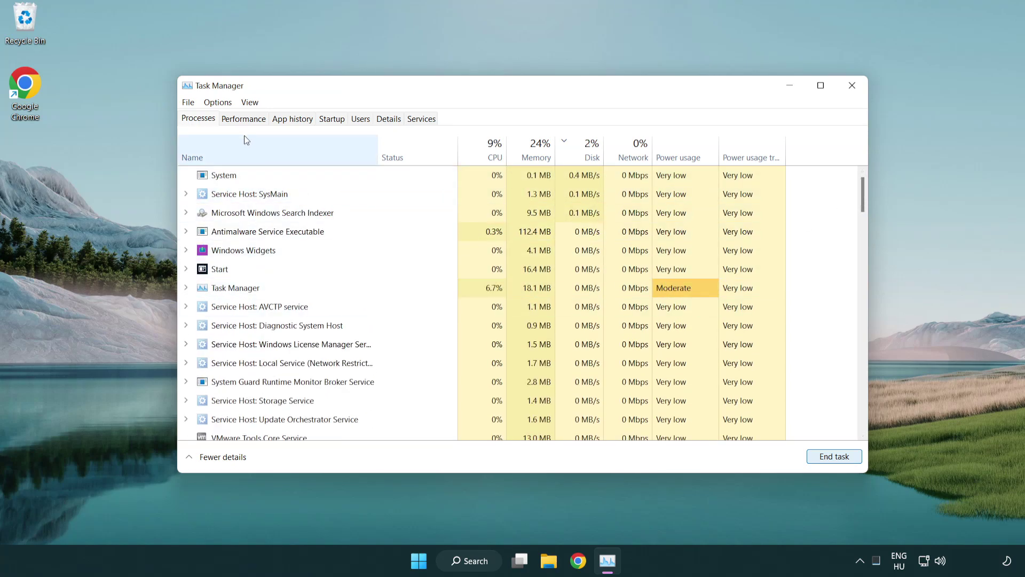
- Disable Cortana, Phone Link and Terminal on Task Manager's Startup tab
{"action": "left_click", "coordinate": [339, 123]}
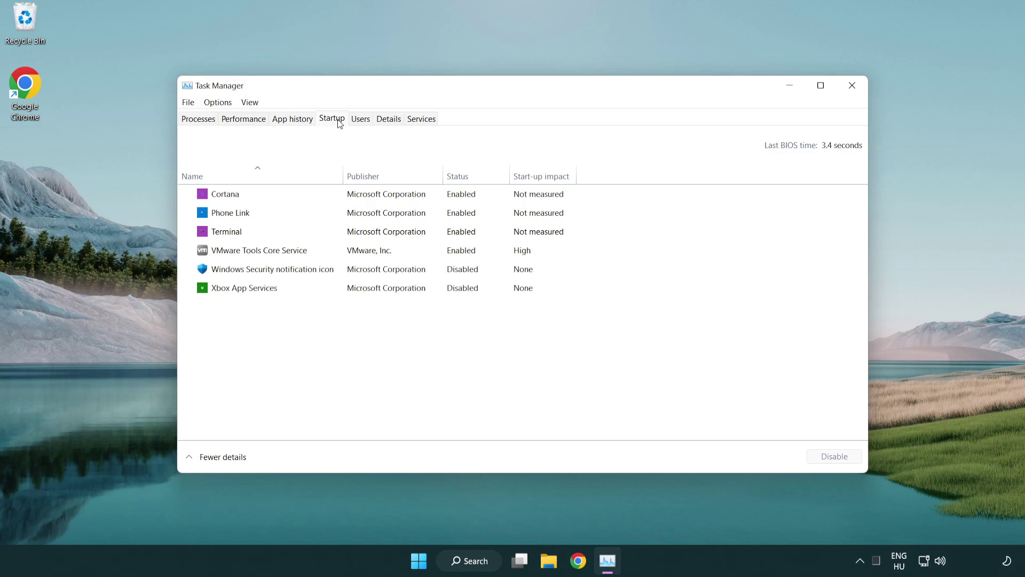
{"action": "left_click", "coordinate": [365, 196]}
{"action": "left_click", "coordinate": [838, 456]}
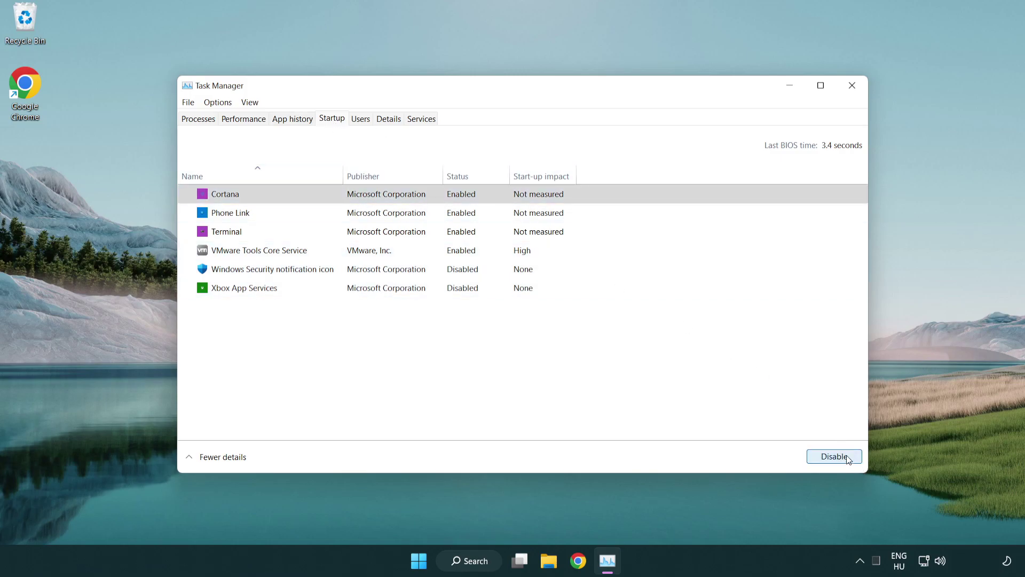
{"action": "left_click", "coordinate": [408, 214]}
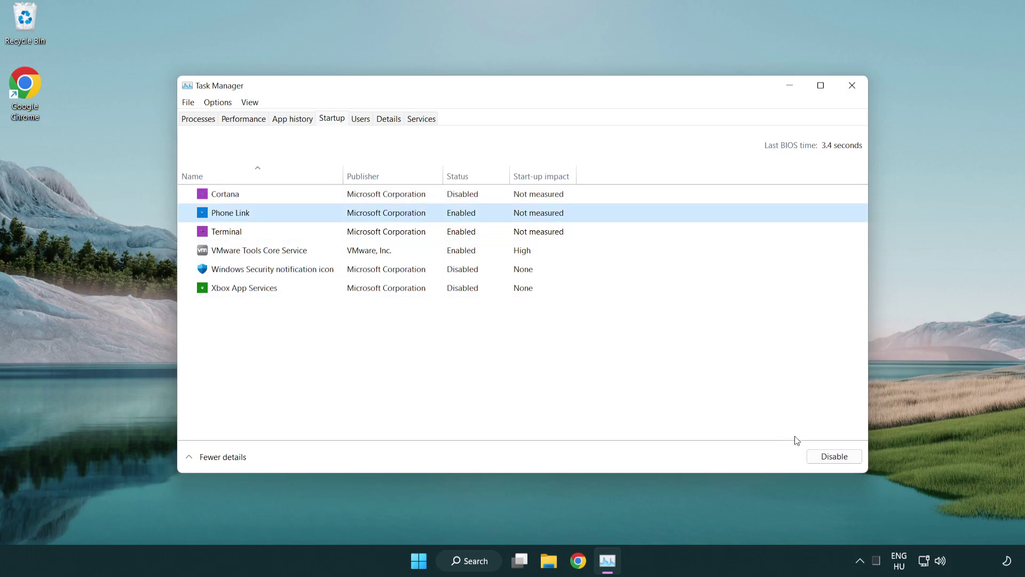
{"action": "left_click", "coordinate": [833, 457]}
{"action": "left_click", "coordinate": [348, 235]}
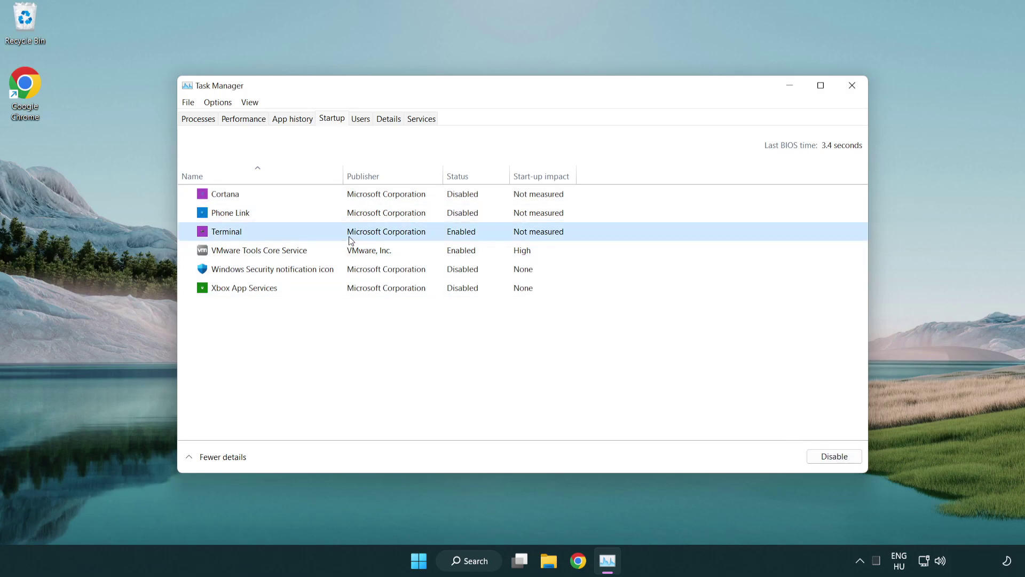
{"action": "left_click", "coordinate": [854, 461]}
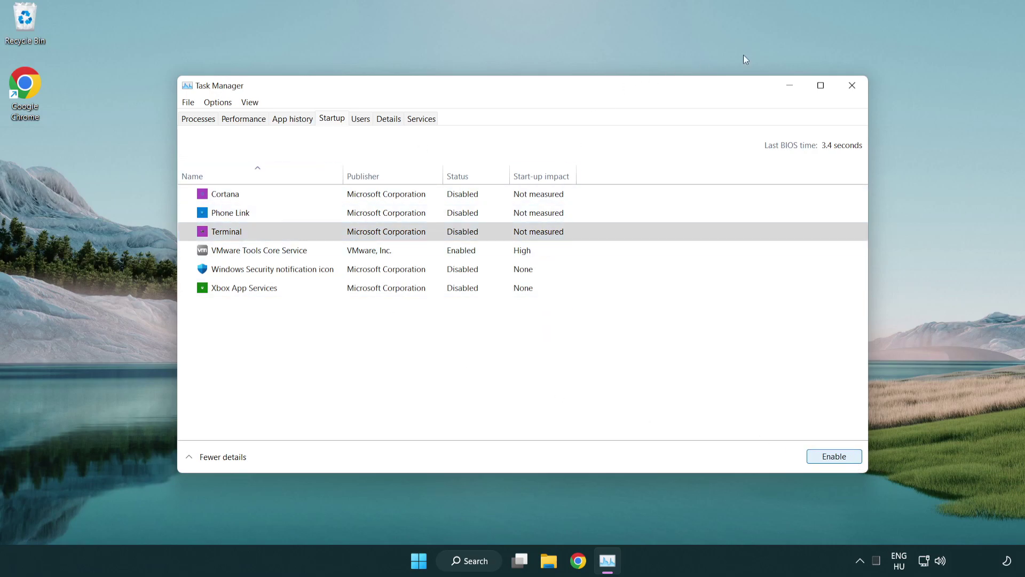
- Close Task Manager and search Windows for 'update'
{"action": "left_click", "coordinate": [856, 90]}
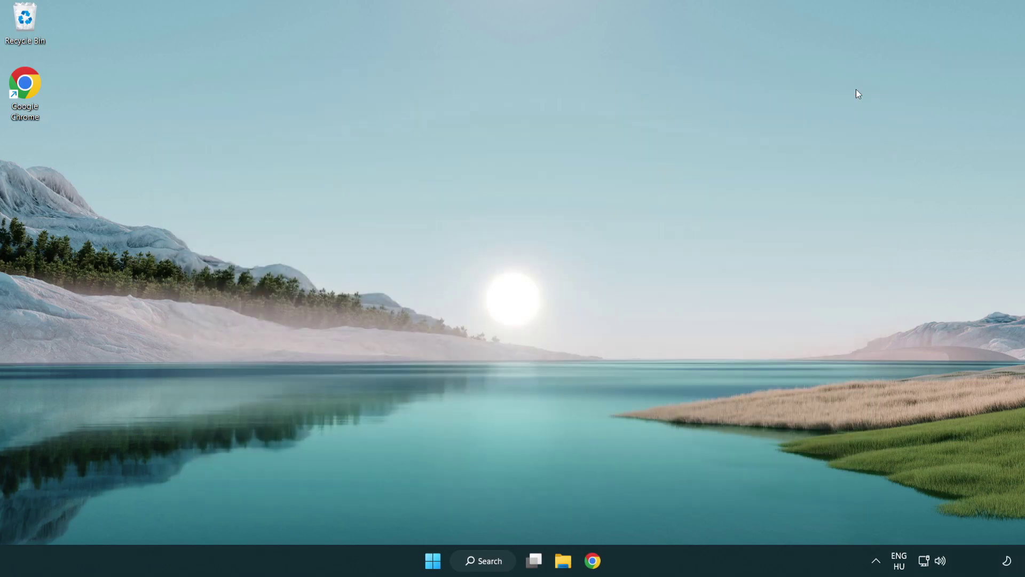
{"action": "left_click", "coordinate": [484, 561]}
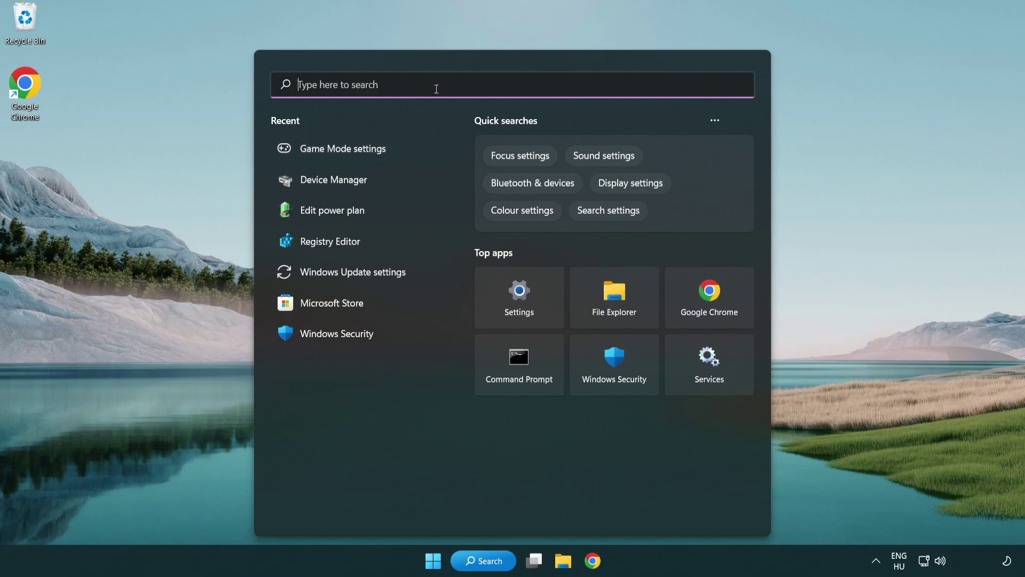
{"action": "type", "text": "update"}
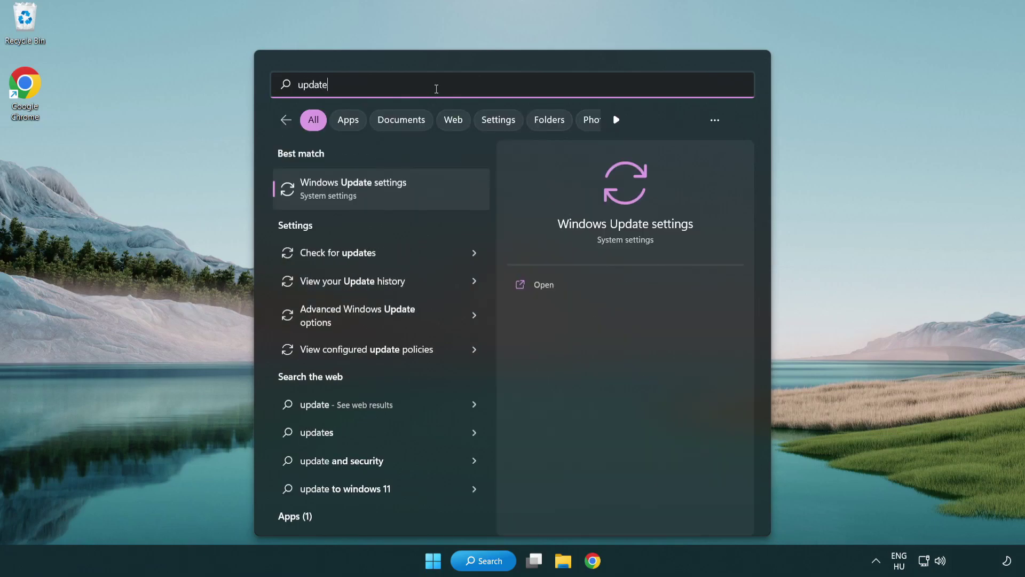
- Run Check for updates in Windows Update, confirming the PC is up to date, then close Settings
{"action": "left_click", "coordinate": [397, 198]}
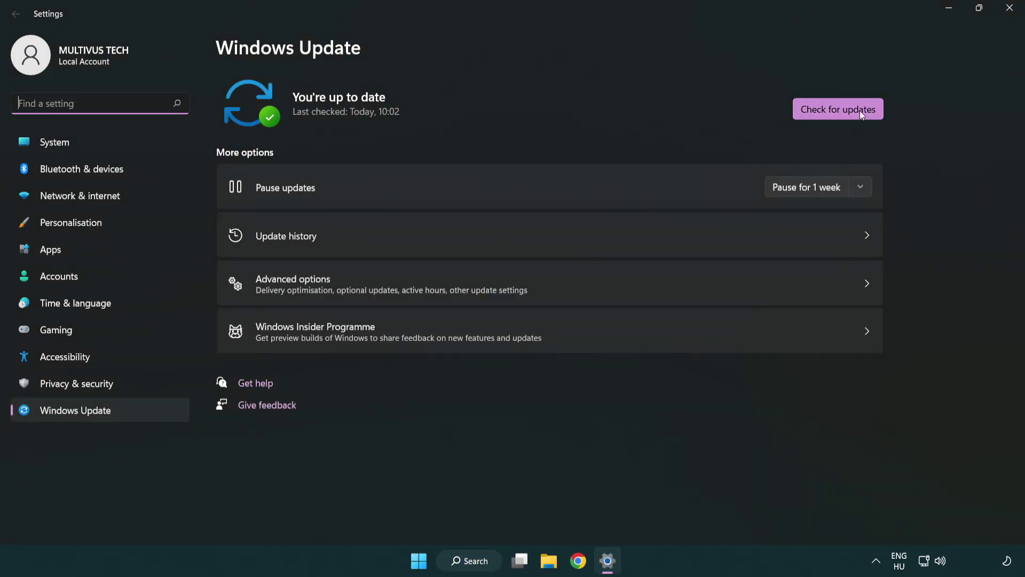
{"action": "left_click", "coordinate": [845, 109]}
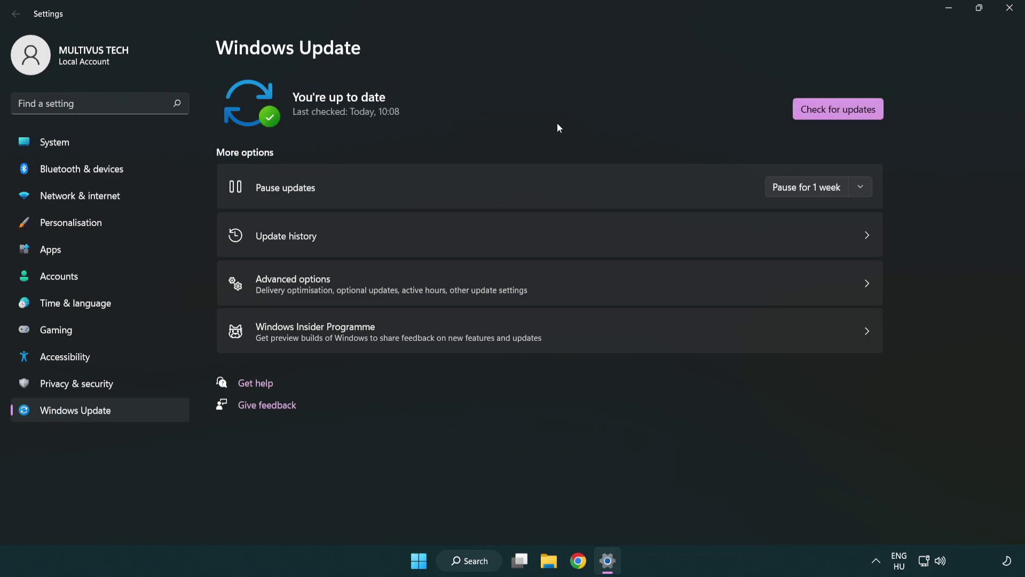
{"action": "left_click", "coordinate": [1010, 9]}
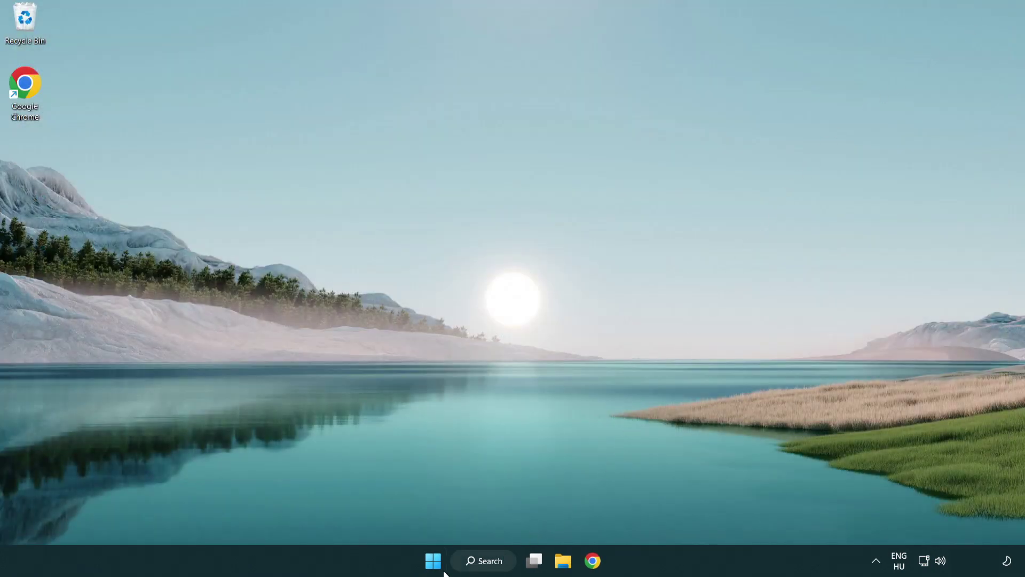
- Search Windows for 'regedit' to bring up Registry Editor
{"action": "left_click", "coordinate": [484, 561]}
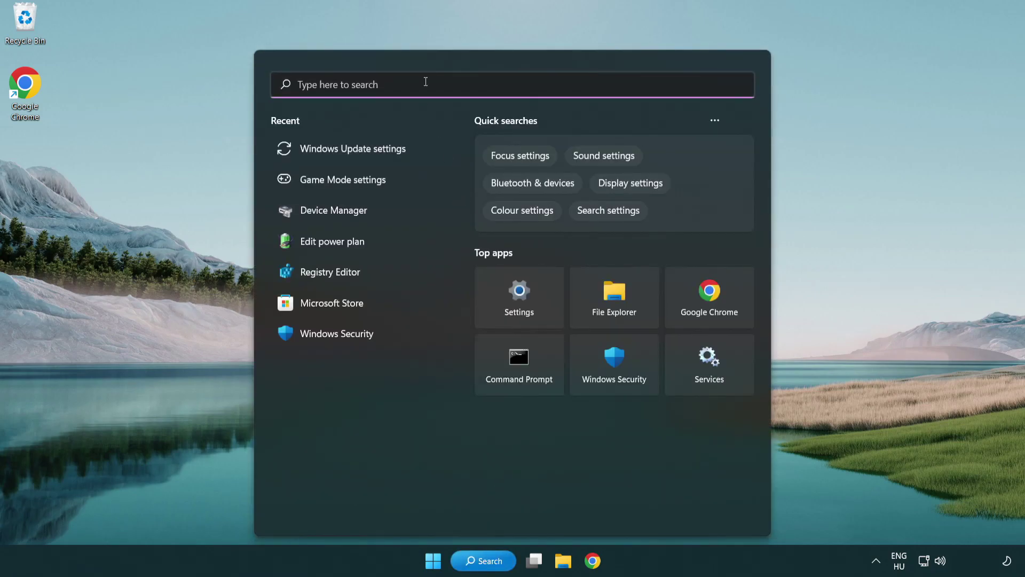
{"action": "type", "text": "regedit"}
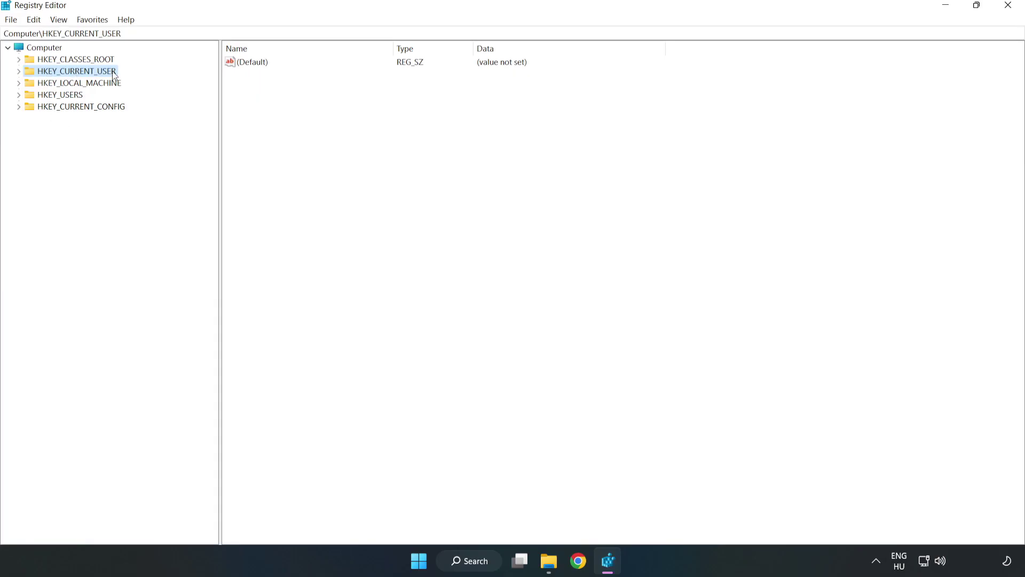
- Change GameDVR_Enabled in HKEY_CURRENT_USER\System\GameConfigStore from 1 to 0
{"action": "left_click", "coordinate": [19, 71]}
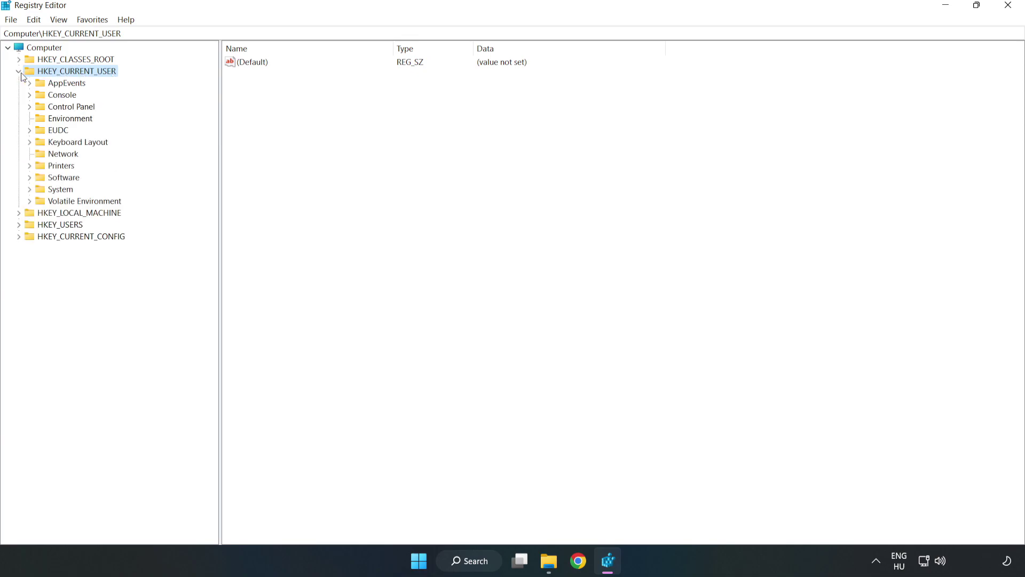
{"action": "left_click", "coordinate": [29, 190]}
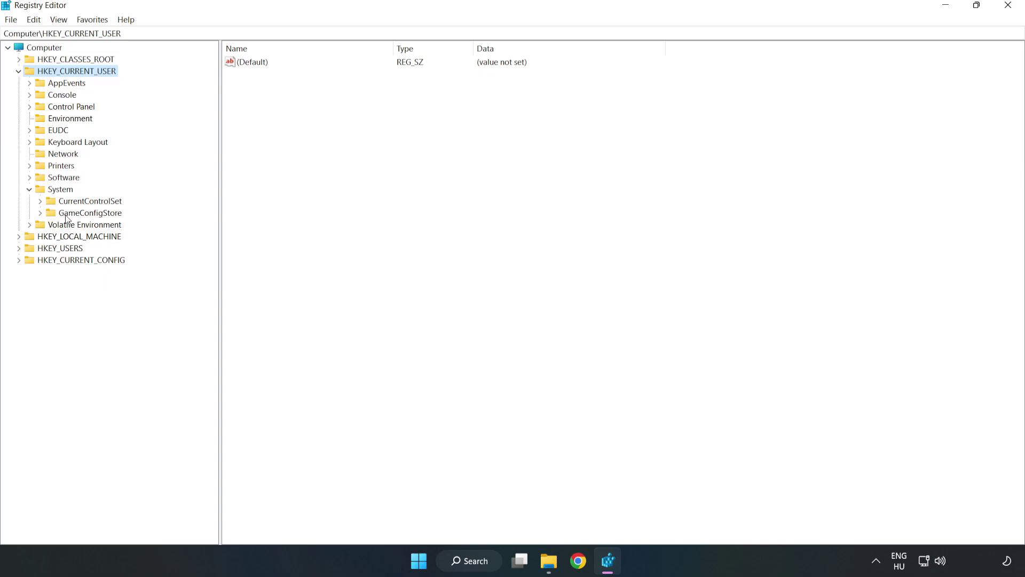
{"action": "left_click", "coordinate": [86, 216]}
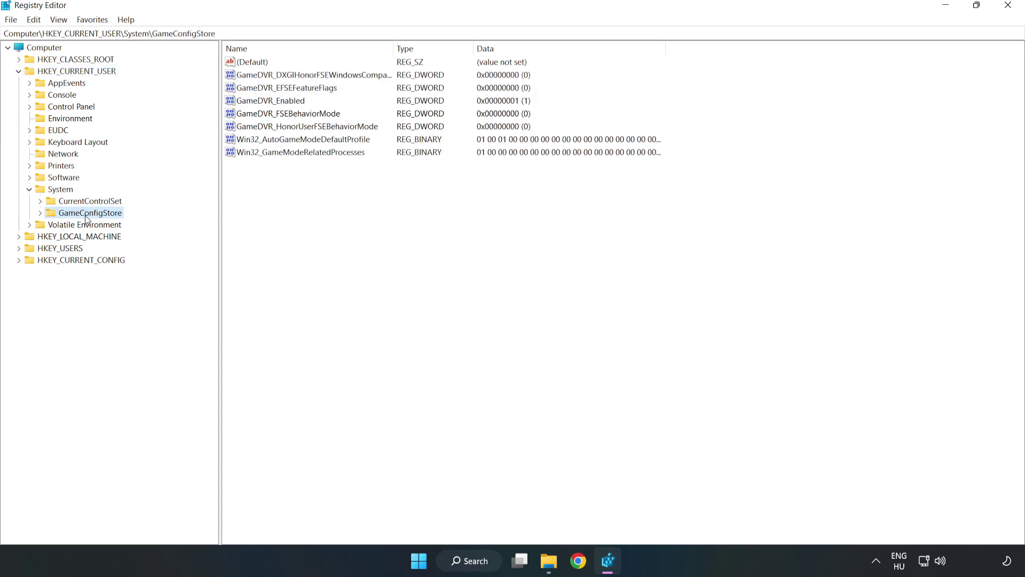
{"action": "left_click", "coordinate": [249, 106]}
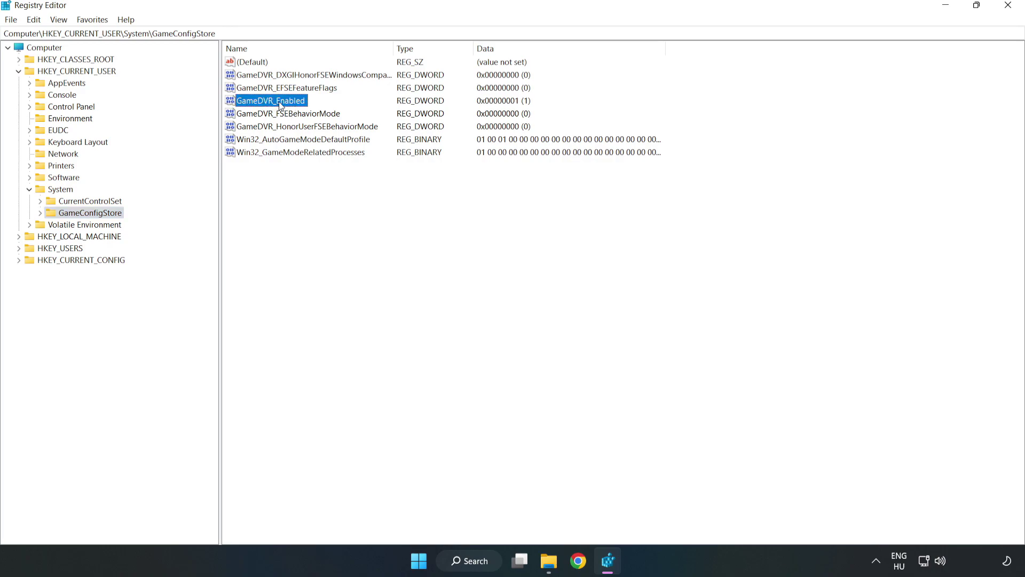
{"action": "right_click", "coordinate": [280, 106]}
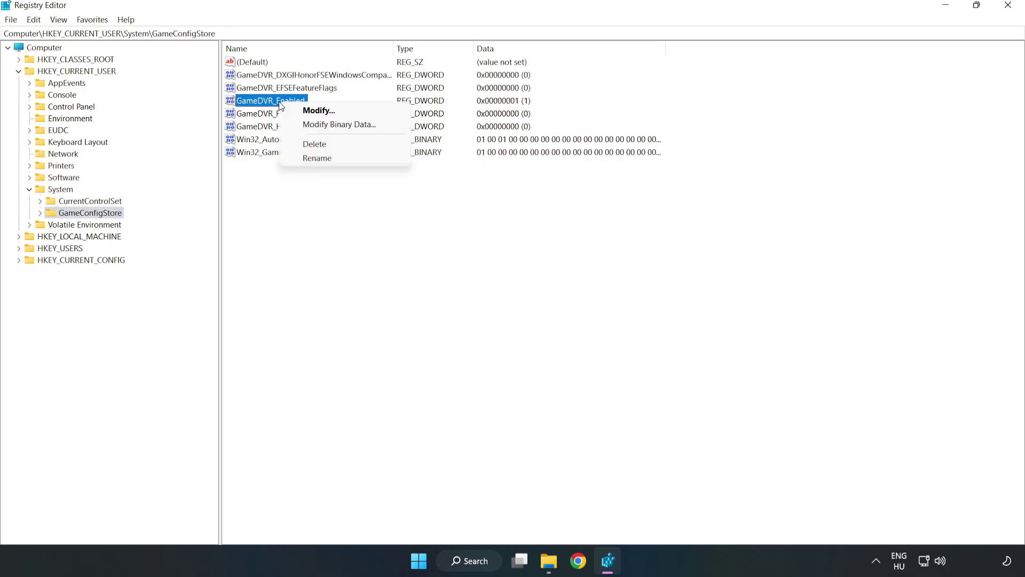
{"action": "left_click", "coordinate": [327, 112]}
{"action": "left_click_drag", "start_coordinate": [262, 100], "coordinate": [575, 220]}
{"action": "left_click", "coordinate": [428, 279]}
{"action": "double_click", "coordinate": [428, 280]}
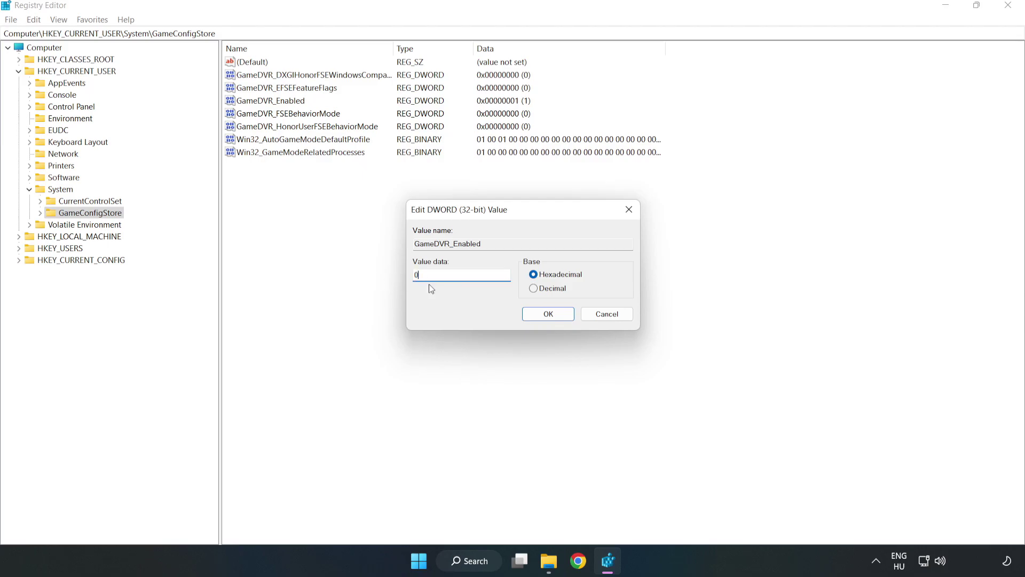
{"action": "type", "text": "0"}
{"action": "left_click", "coordinate": [549, 316]}
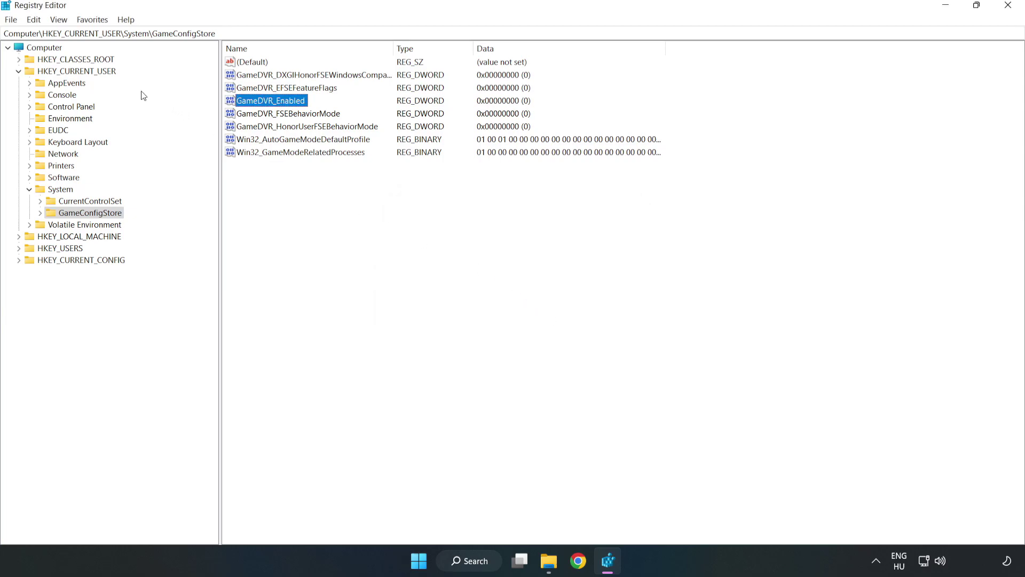
- Collapse HKEY_CURRENT_USER and expand HKEY_LOCAL_MACHINE > SOFTWARE > Microsoft
{"action": "left_click", "coordinate": [19, 72]}
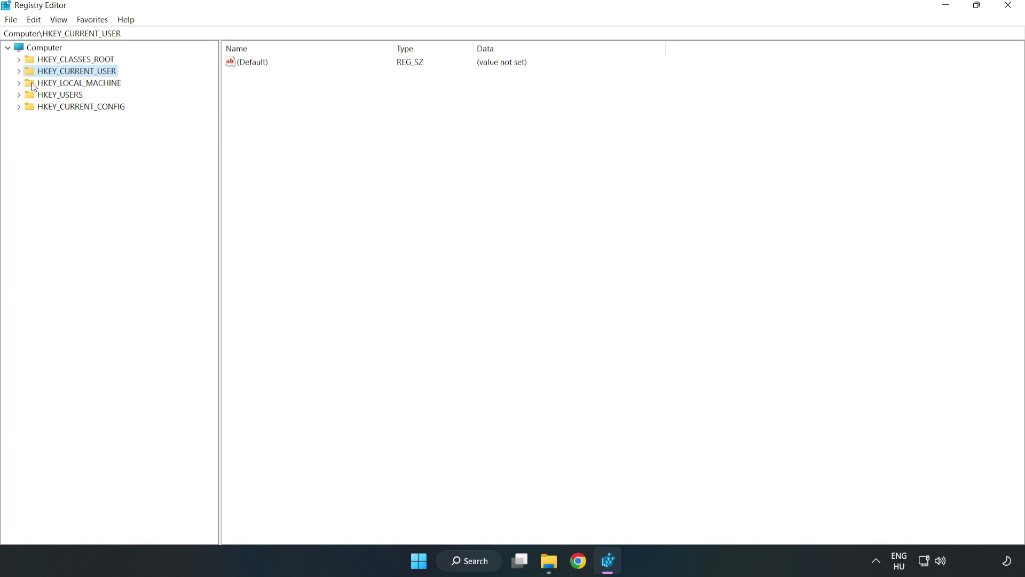
{"action": "double_click", "coordinate": [24, 84]}
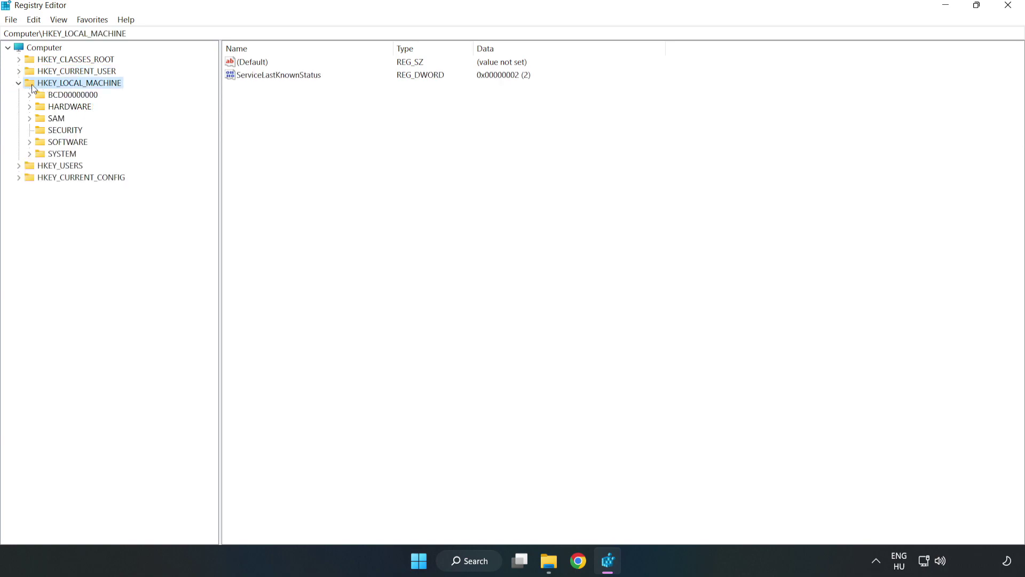
{"action": "left_click", "coordinate": [30, 142]}
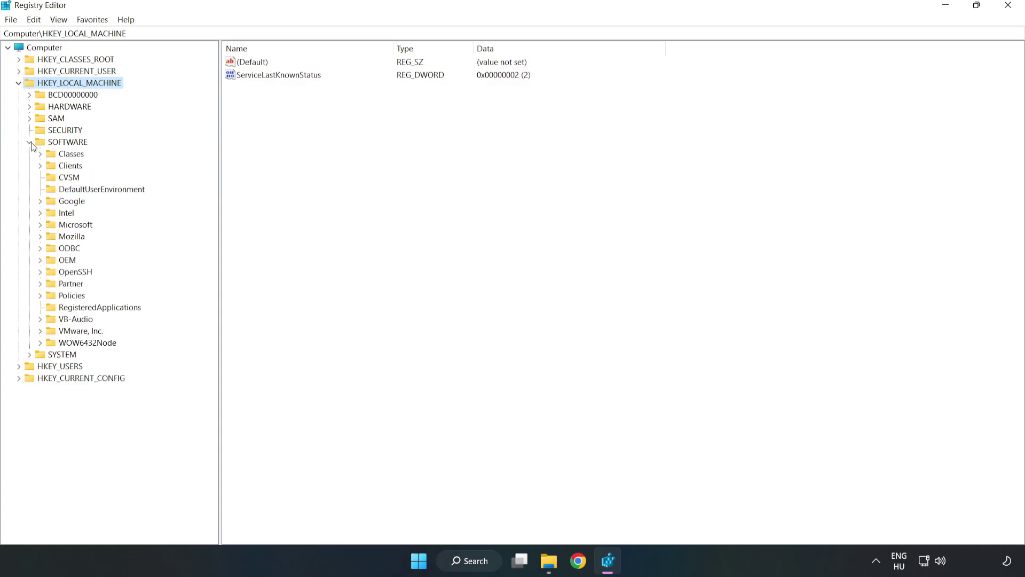
{"action": "left_click", "coordinate": [40, 226]}
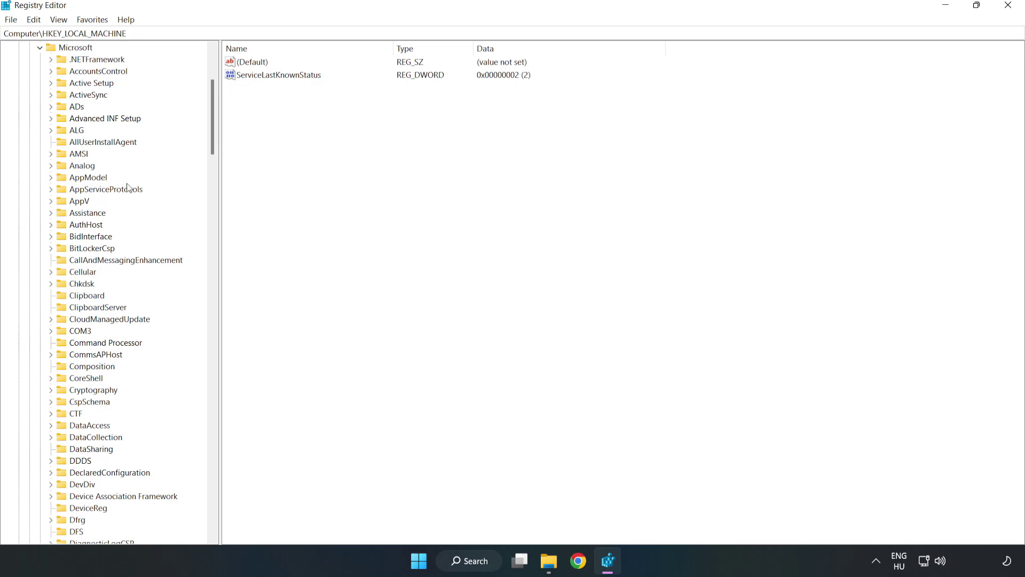
{"action": "left_click_drag", "start_coordinate": [210, 137], "coordinate": [229, 375]}
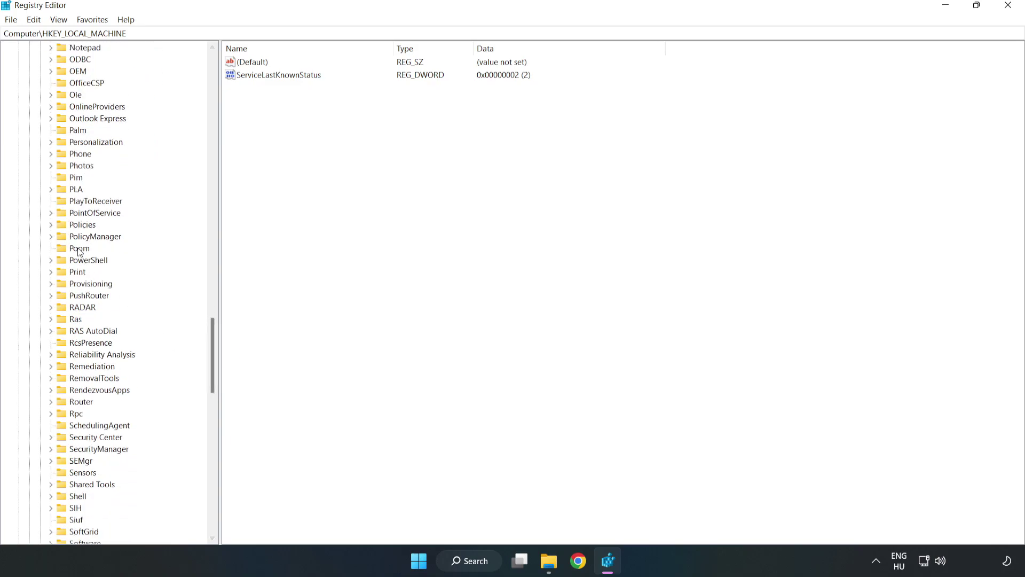
- Expand PolicyManager > default > ApplicationManagement and select AllowGameDVR's value entry
{"action": "left_click", "coordinate": [51, 236]}
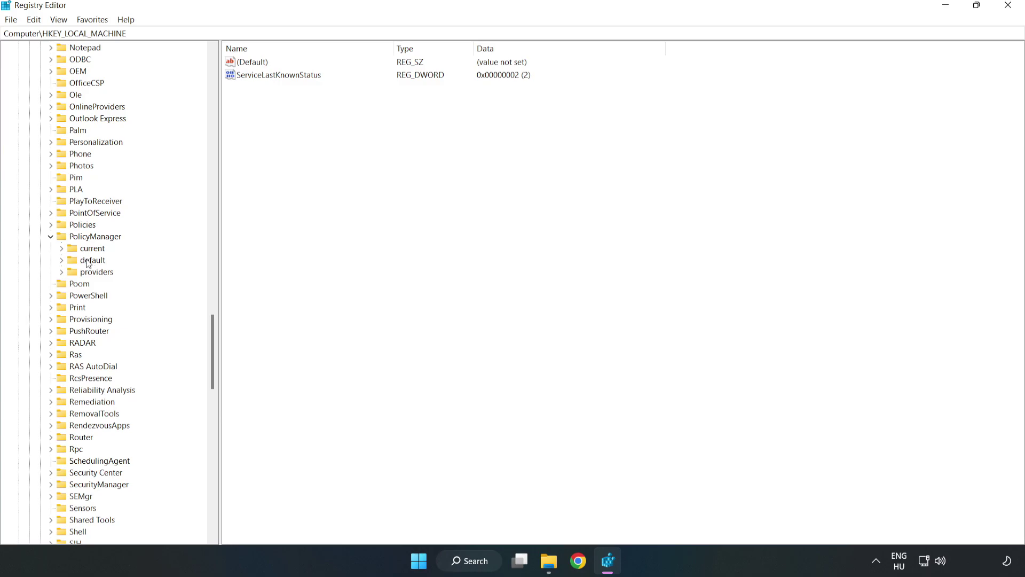
{"action": "left_click", "coordinate": [62, 260]}
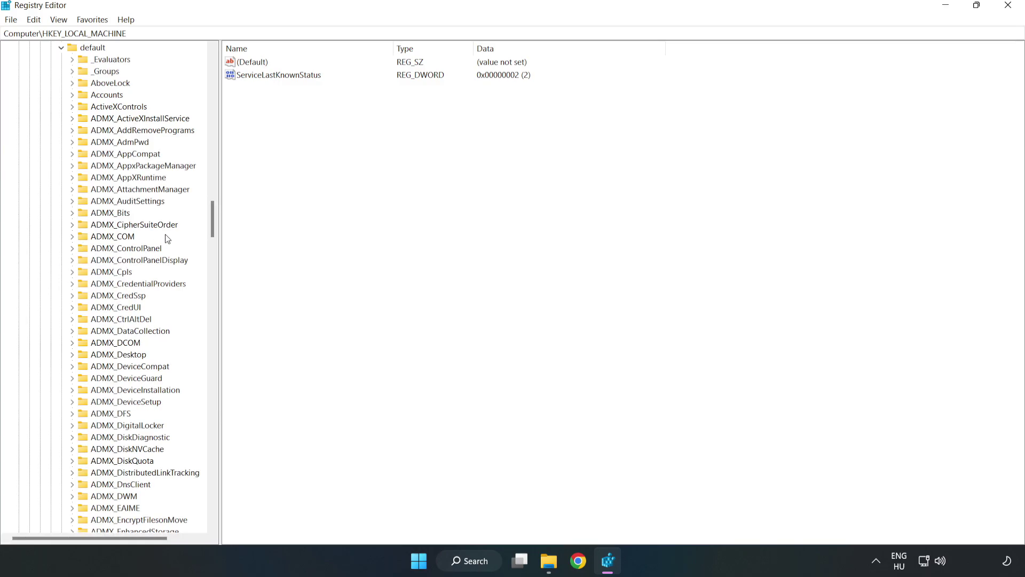
{"action": "left_click_drag", "start_coordinate": [213, 219], "coordinate": [208, 338]}
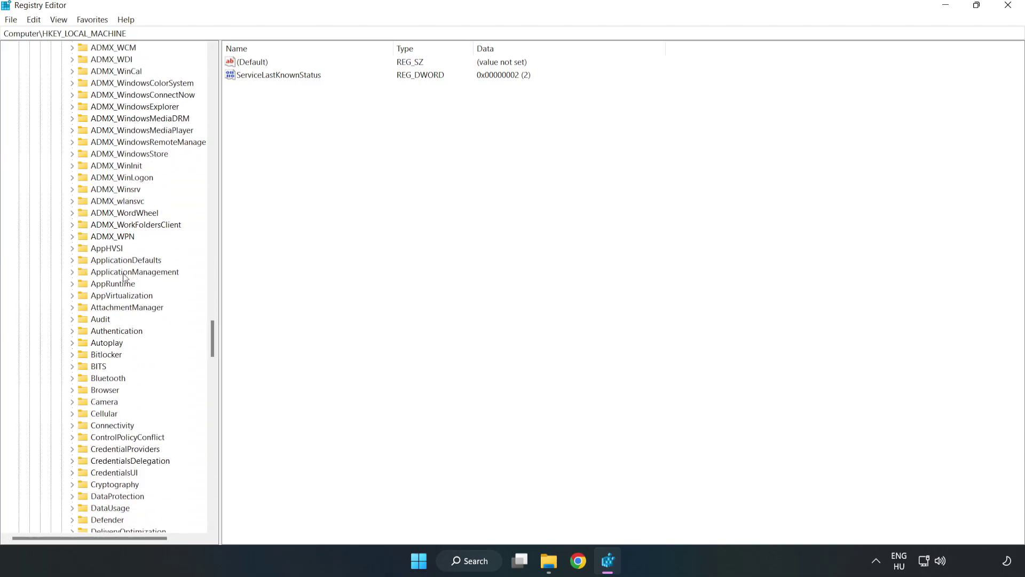
{"action": "left_click", "coordinate": [73, 272]}
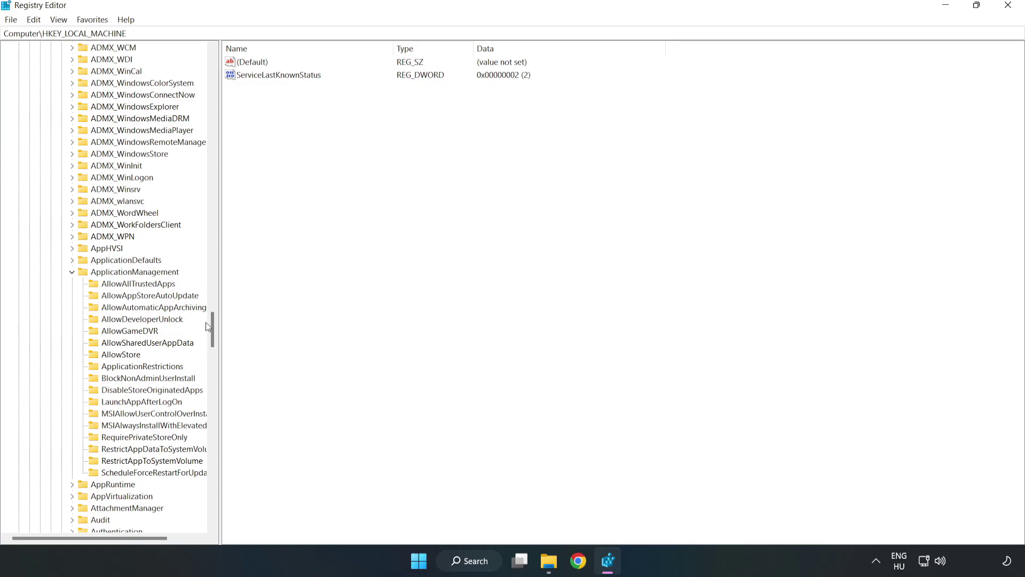
{"action": "left_click", "coordinate": [120, 332]}
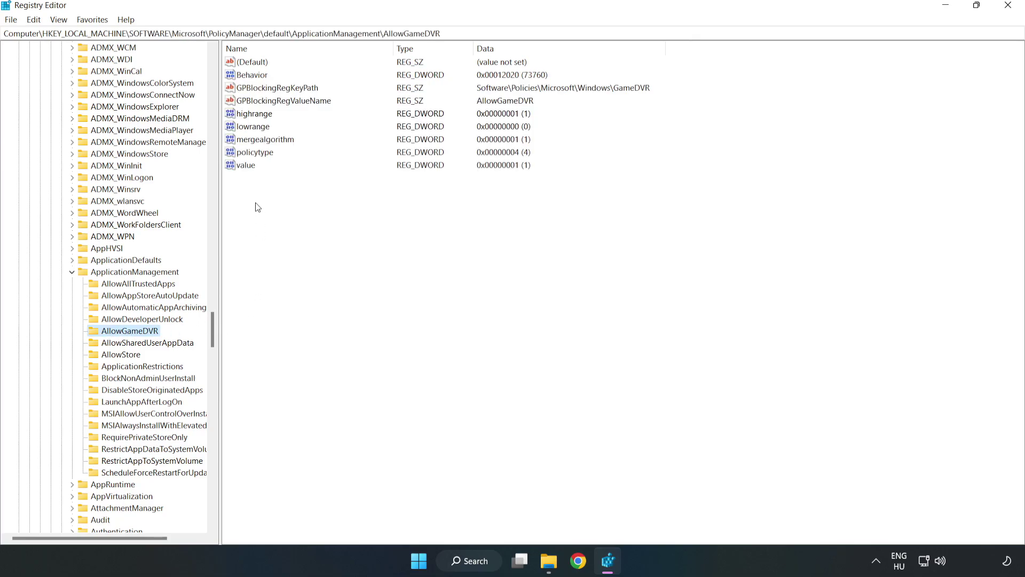
{"action": "left_click", "coordinate": [240, 167]}
- Set AllowGameDVR's value data to 0 and close Registry Editor
{"action": "right_click", "coordinate": [251, 171]}
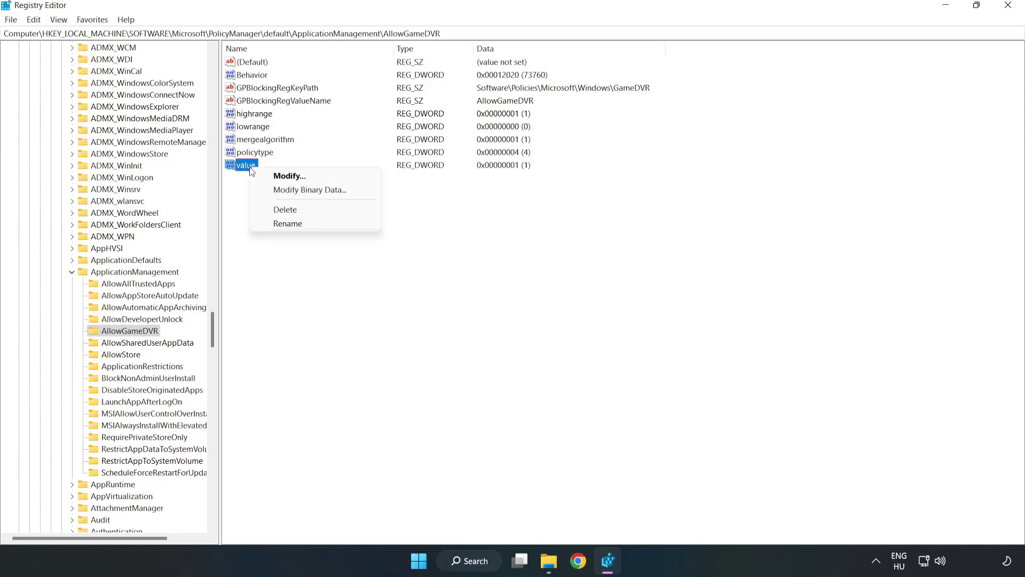
{"action": "left_click", "coordinate": [295, 176]}
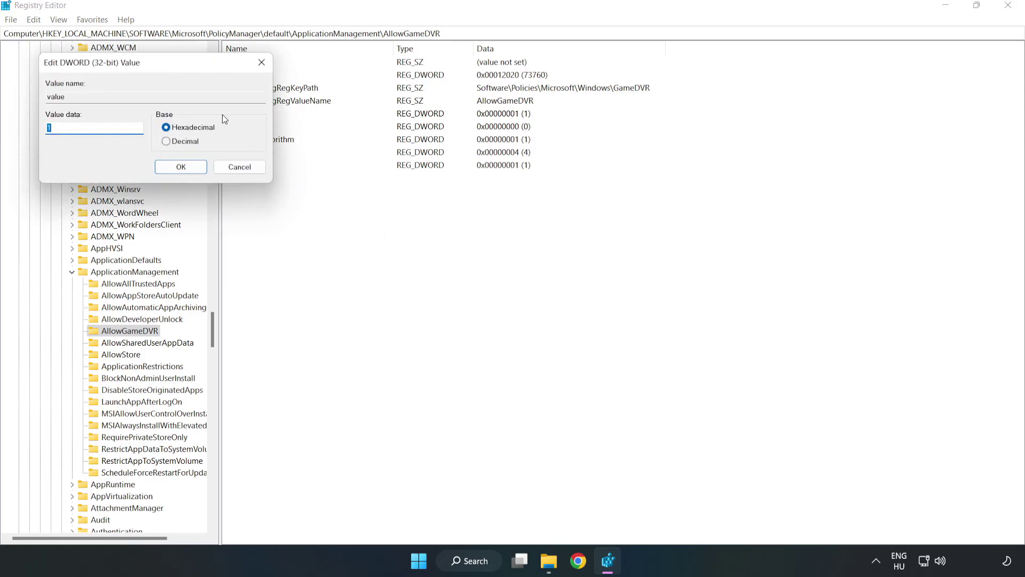
{"action": "left_click_drag", "start_coordinate": [197, 76], "coordinate": [507, 213]}
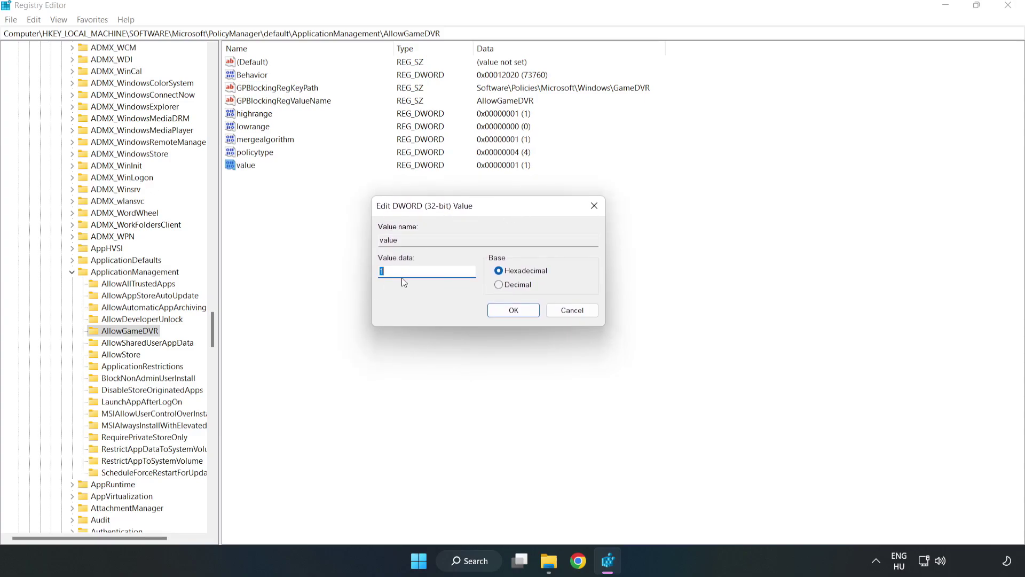
{"action": "type", "text": "0"}
{"action": "left_click", "coordinate": [515, 310]}
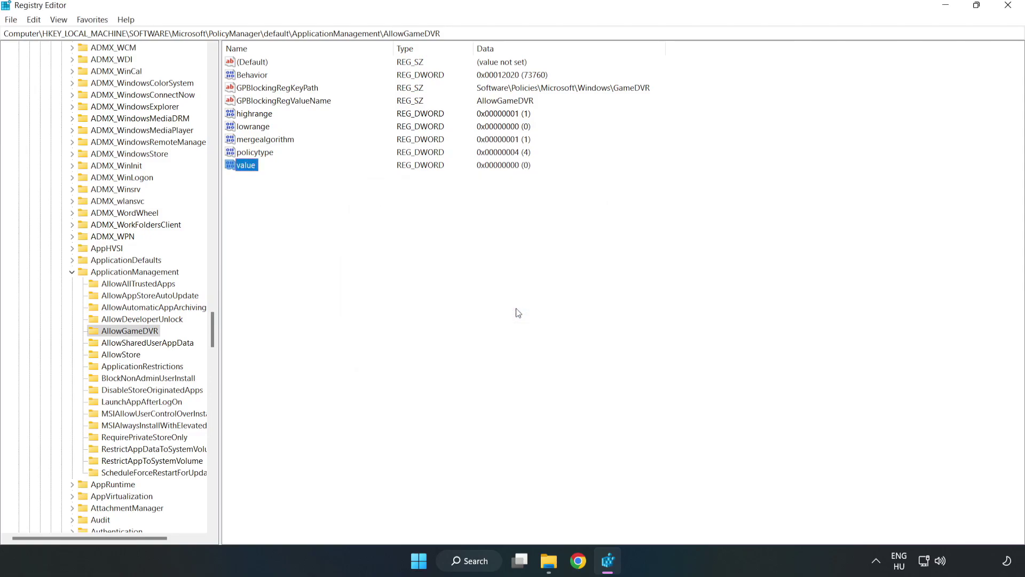
{"action": "left_click", "coordinate": [1008, 7]}
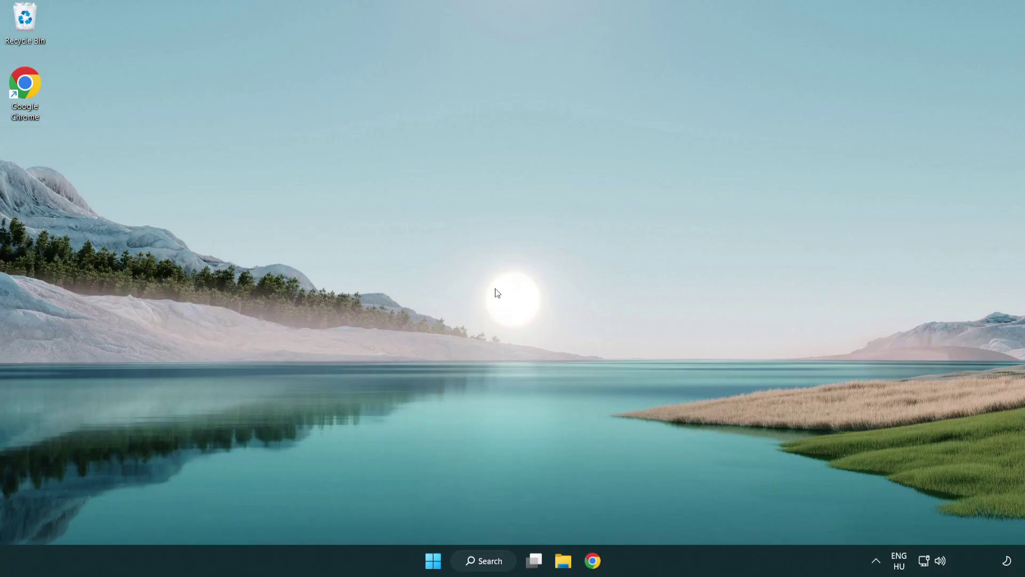
- In Chrome, download the DirectX End-User Runtime Web Installer and run dxwebsetup.exe
{"action": "left_click", "coordinate": [594, 562]}
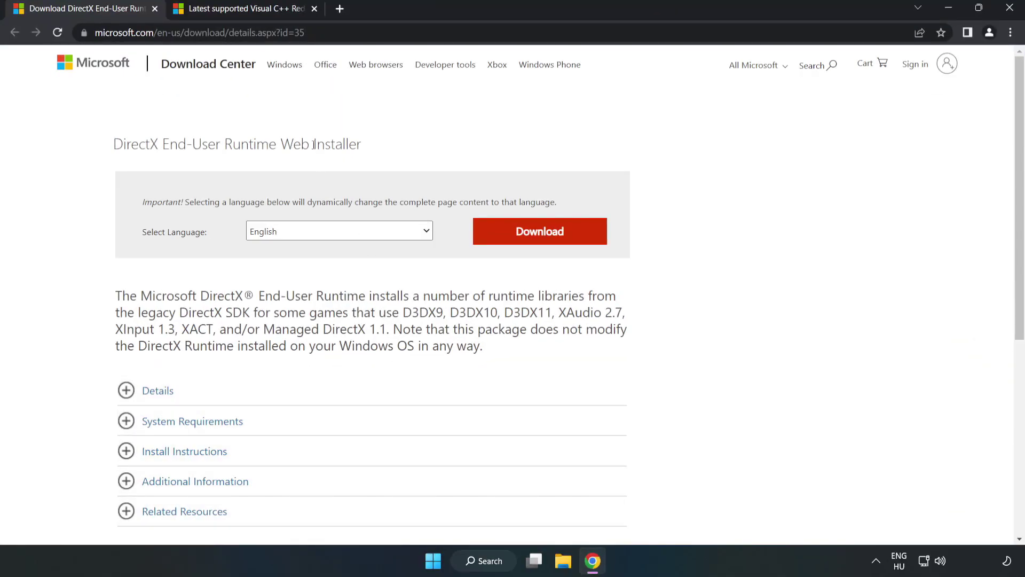
{"action": "left_click_drag", "start_coordinate": [306, 33], "coordinate": [137, 32]}
{"action": "left_click", "coordinate": [415, 127]}
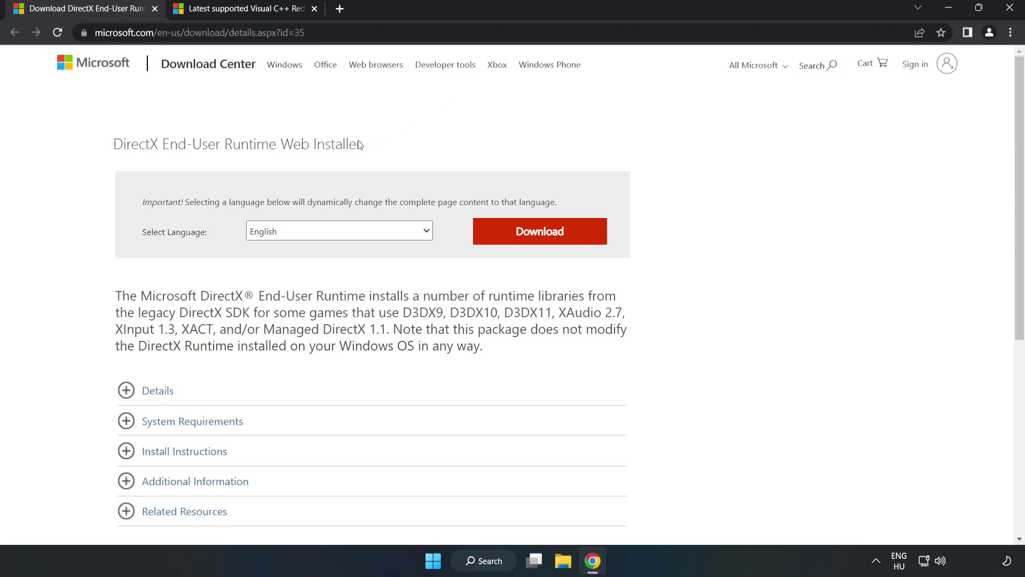
{"action": "left_click", "coordinate": [546, 243]}
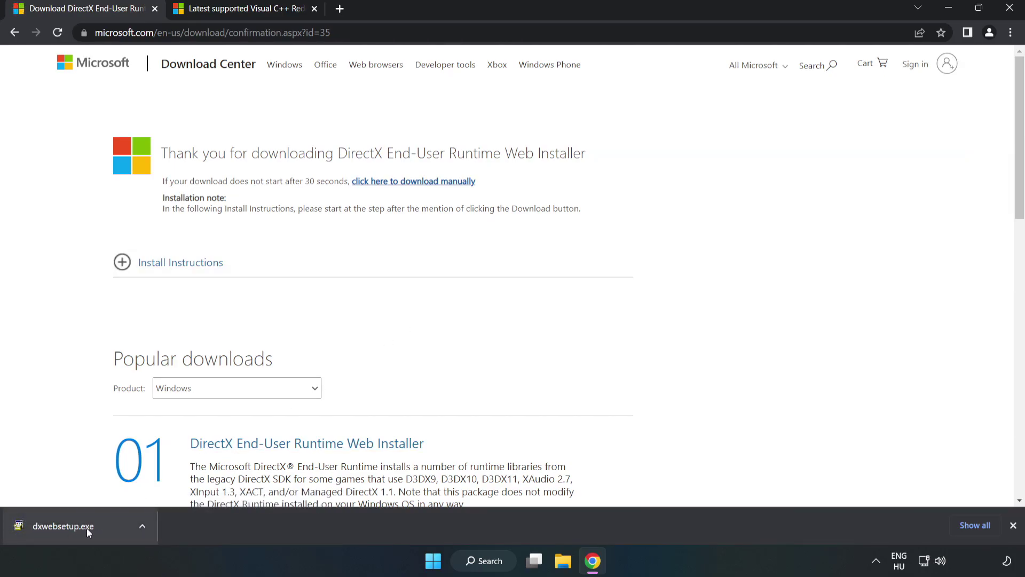
{"action": "left_click", "coordinate": [104, 529]}
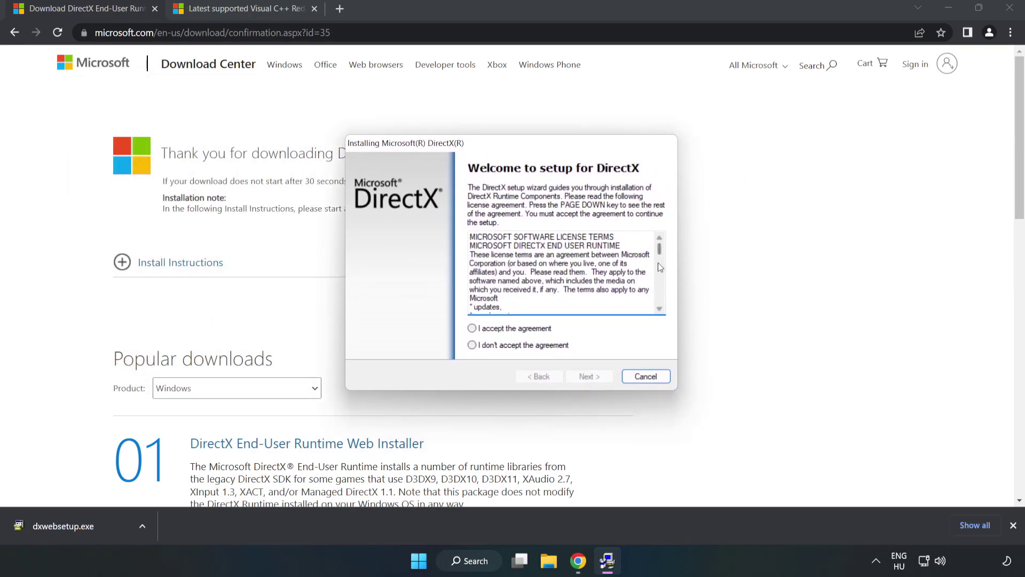
- Accept the DirectX licence, skip the Bing Bar, and run setup through to Finish
{"action": "left_click_drag", "start_coordinate": [660, 250], "coordinate": [660, 299]}
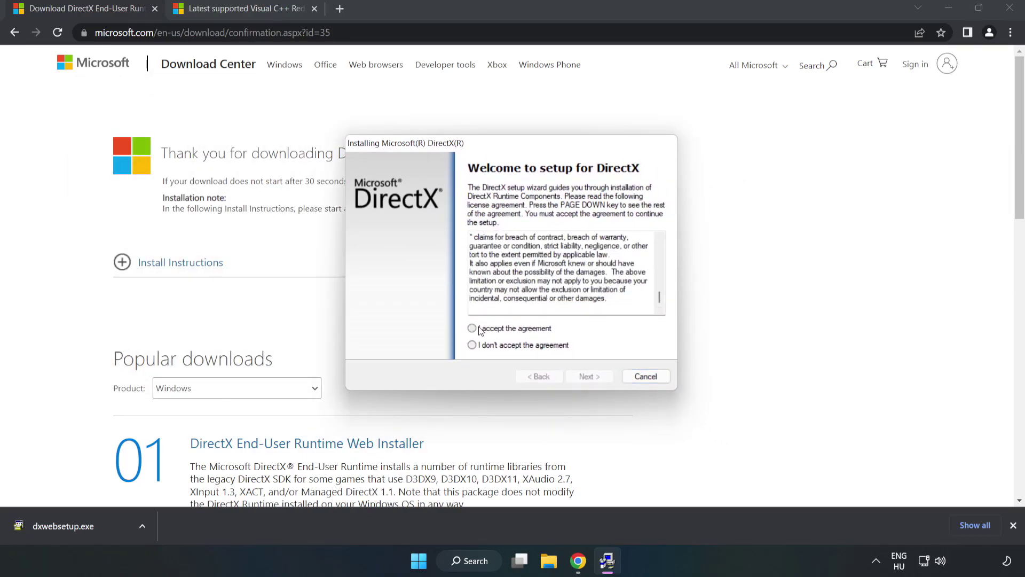
{"action": "left_click", "coordinate": [479, 329]}
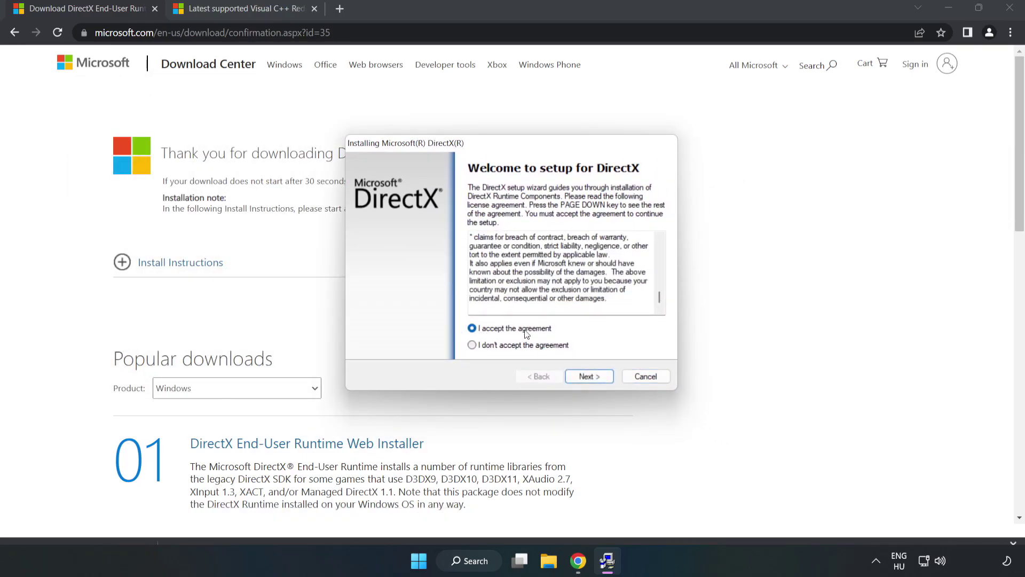
{"action": "left_click", "coordinate": [594, 377]}
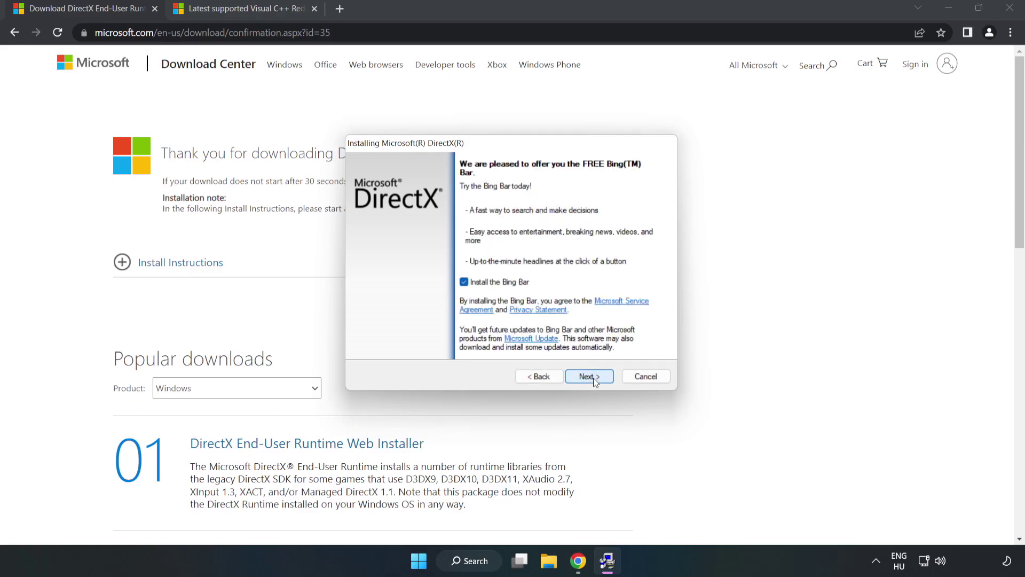
{"action": "left_click", "coordinate": [464, 282]}
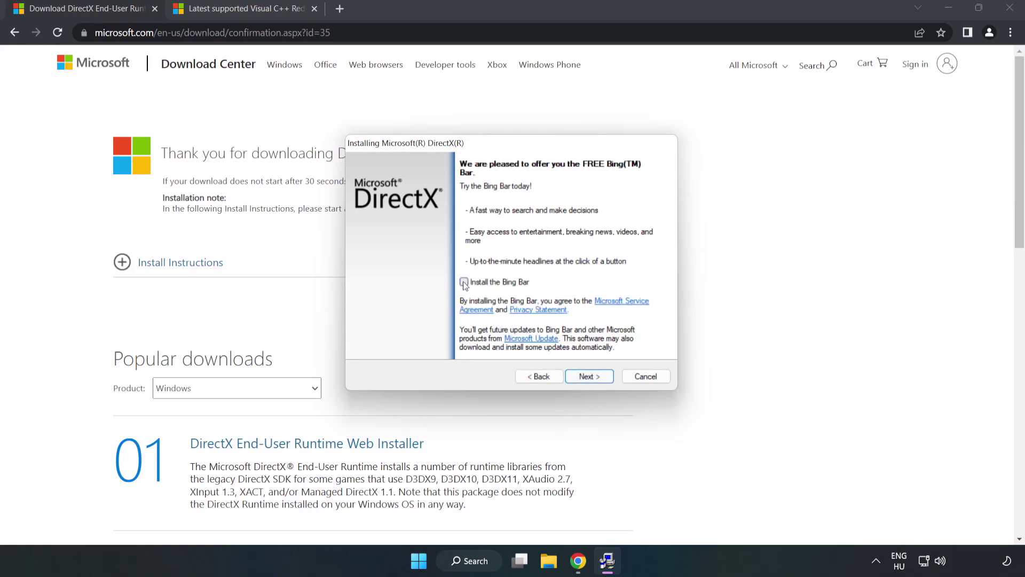
{"action": "left_click", "coordinate": [589, 376]}
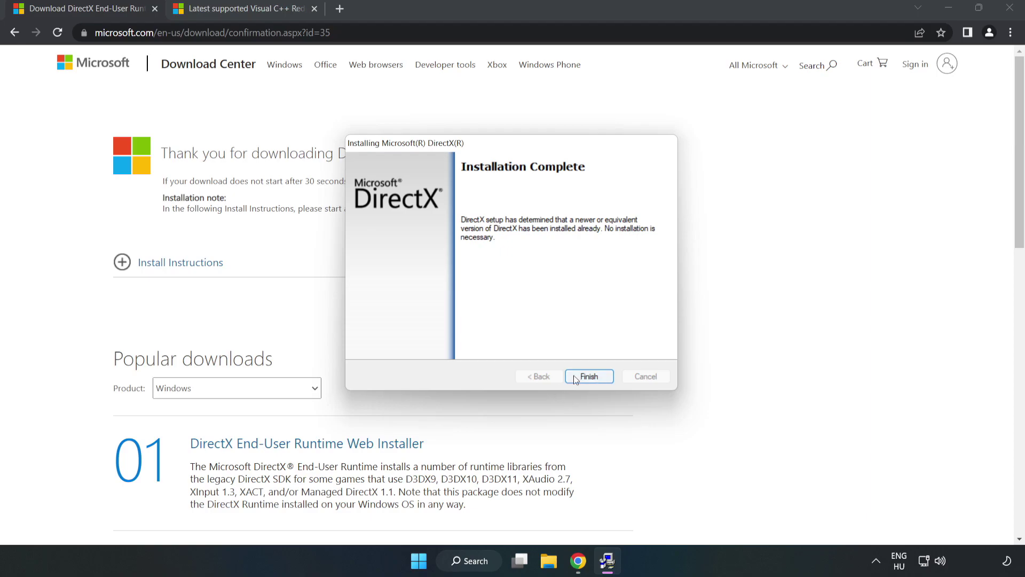
{"action": "left_click", "coordinate": [589, 376]}
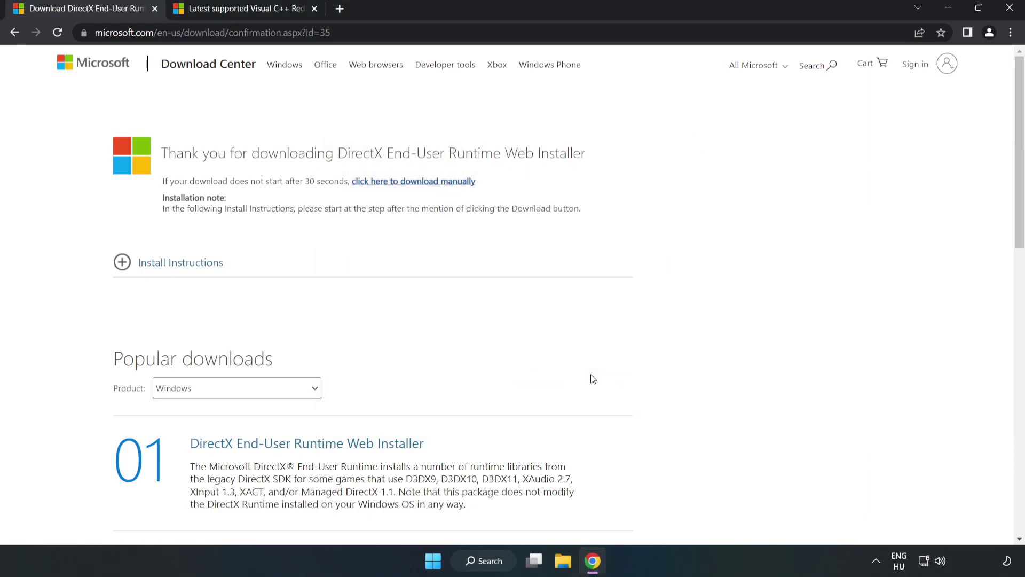
- Download the ARM64, x86 and x64 Visual C++ Redistributables, allowing multiple downloads
{"action": "left_click", "coordinate": [155, 9]}
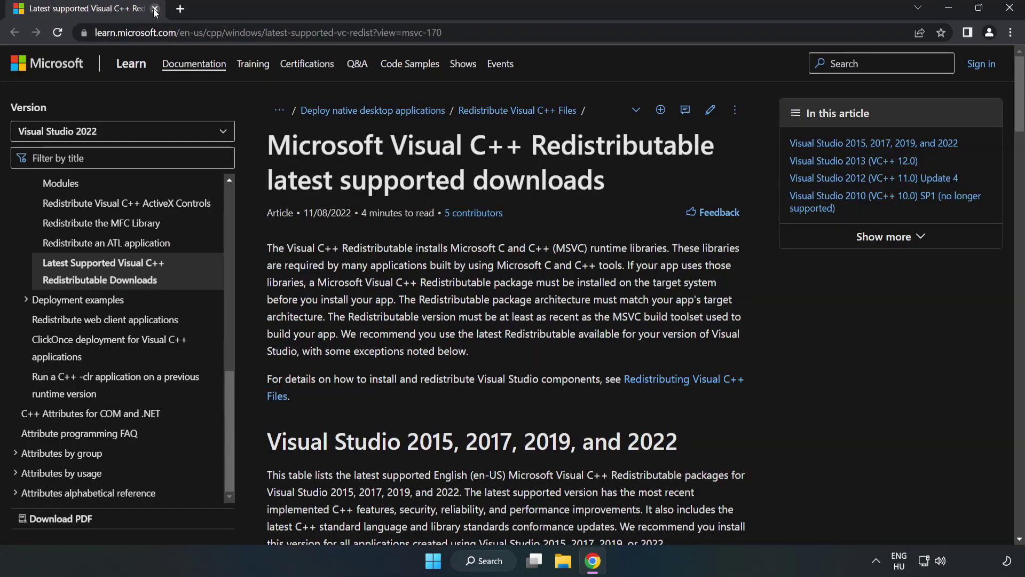
{"action": "left_click", "coordinate": [207, 32]}
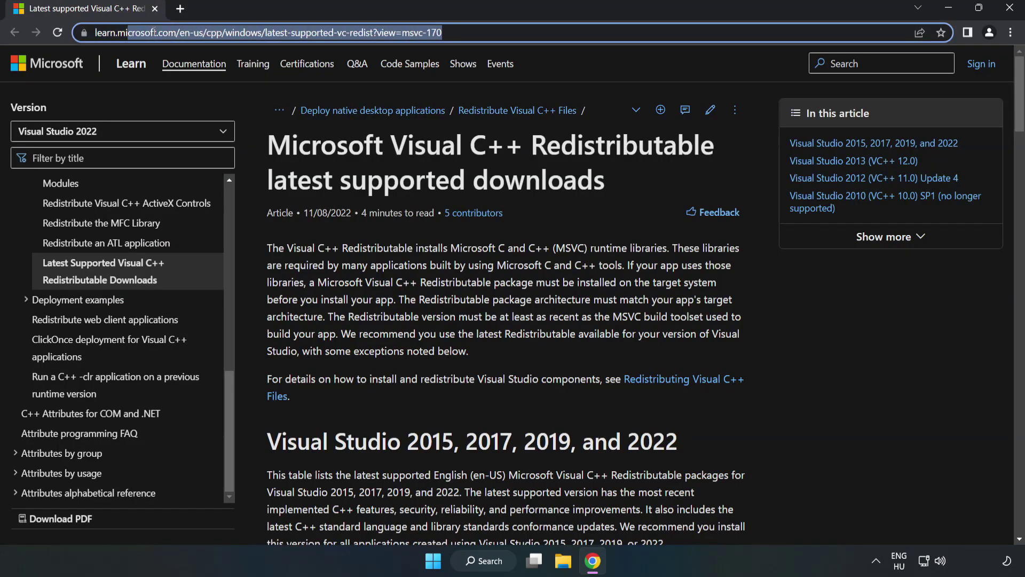
{"action": "key", "text": "End"}
{"action": "left_click", "coordinate": [609, 136]}
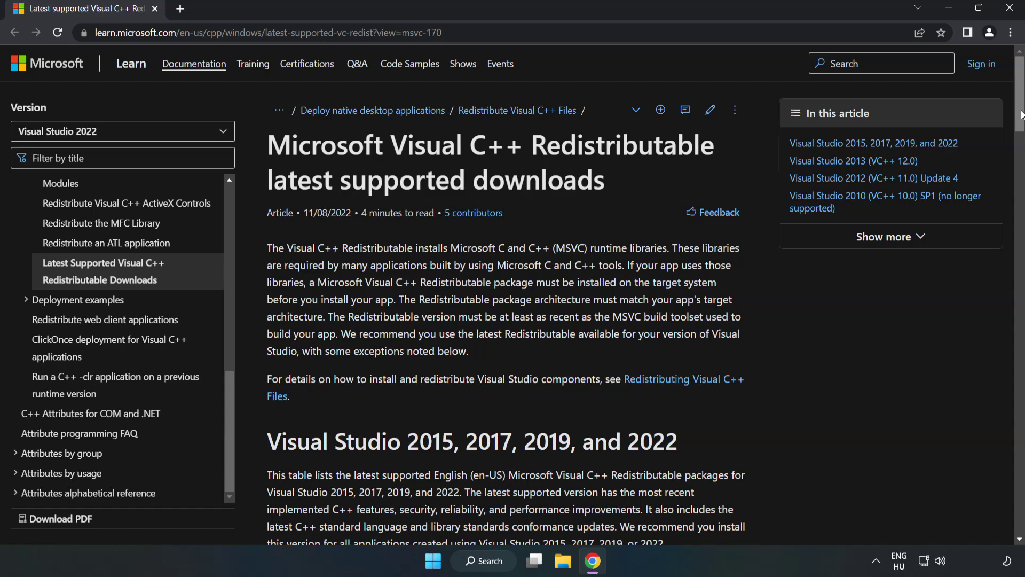
{"action": "scroll", "coordinate": [1020, 129], "scroll_direction": "down", "scroll_amount": 1}
{"action": "scroll", "coordinate": [1020, 130], "scroll_direction": "down", "scroll_amount": 5}
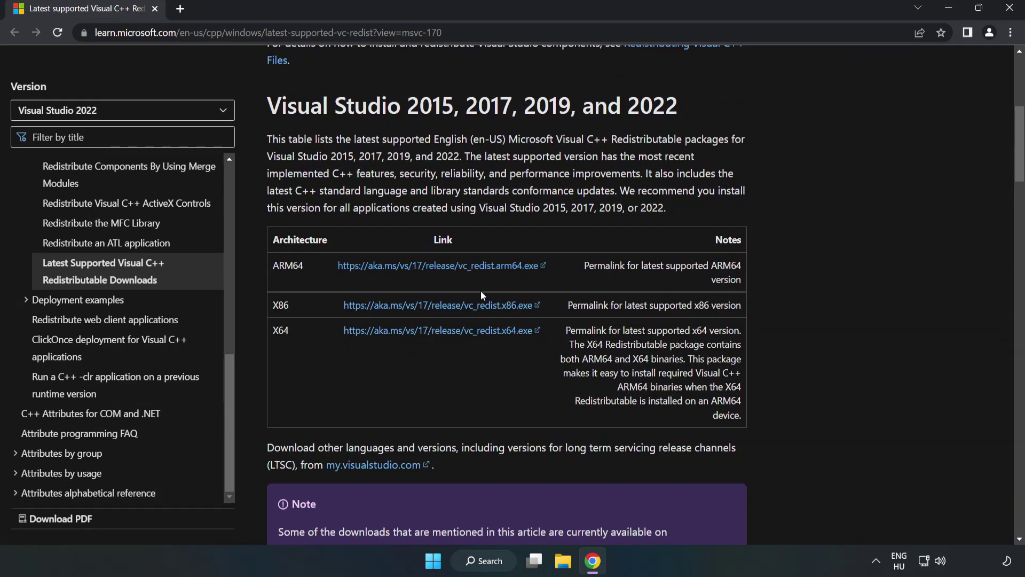
{"action": "left_click", "coordinate": [451, 308]}
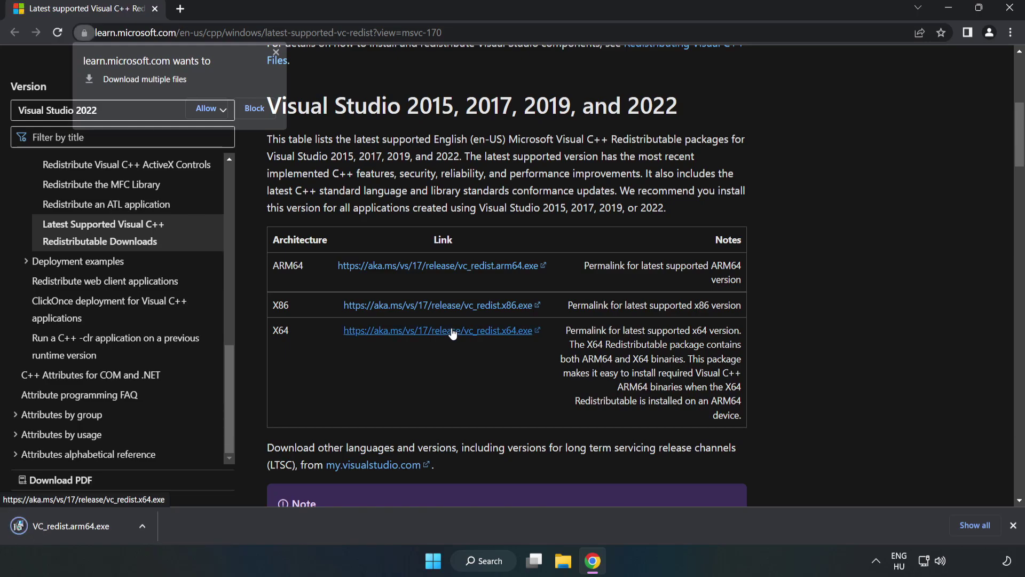
{"action": "left_click", "coordinate": [207, 108]}
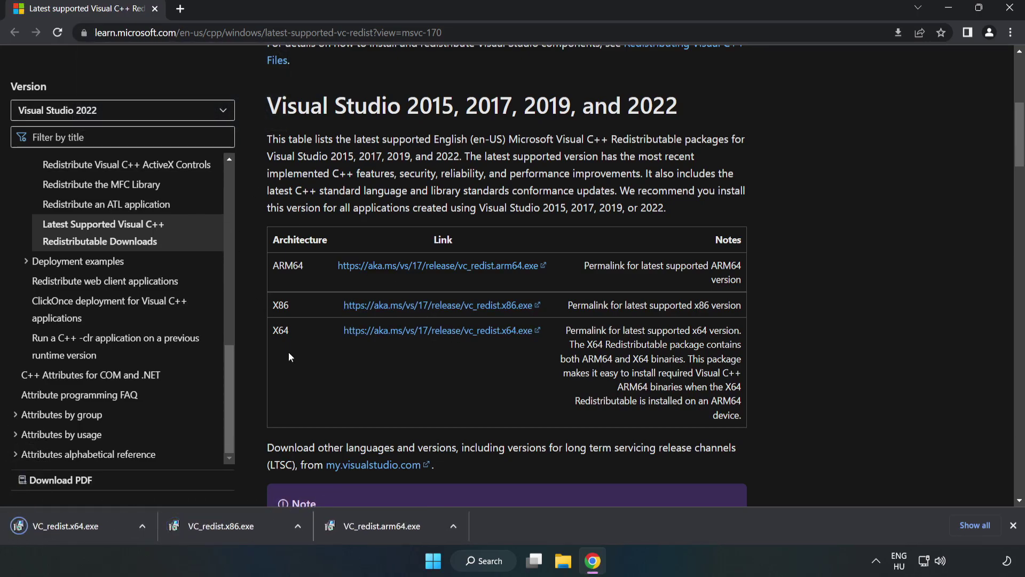
- Try installing the ARM64 redistributable and dismiss the unsupported-processor failure
{"action": "left_click", "coordinate": [393, 529]}
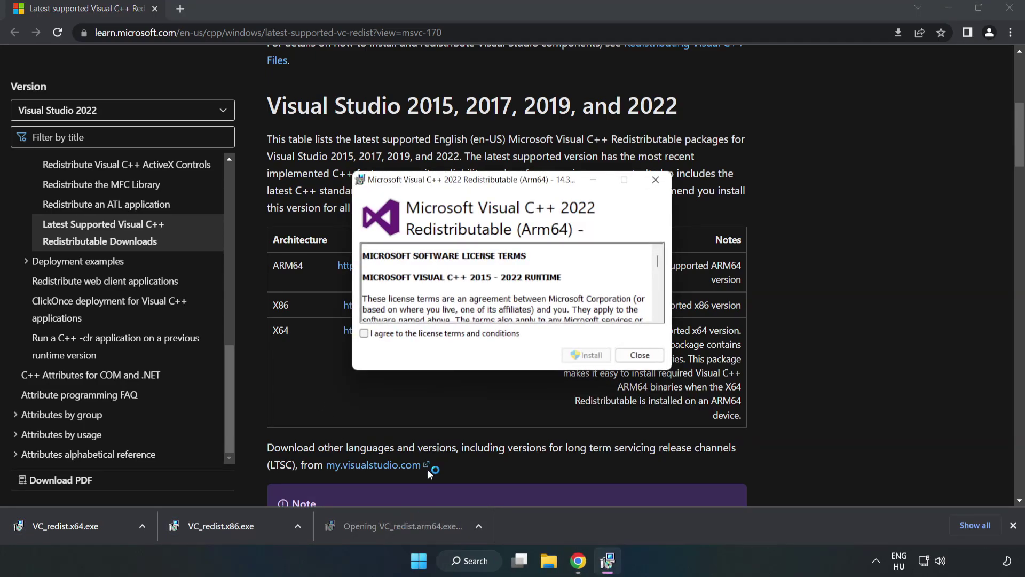
{"action": "scroll", "coordinate": [651, 255], "scroll_direction": "down", "scroll_amount": 10}
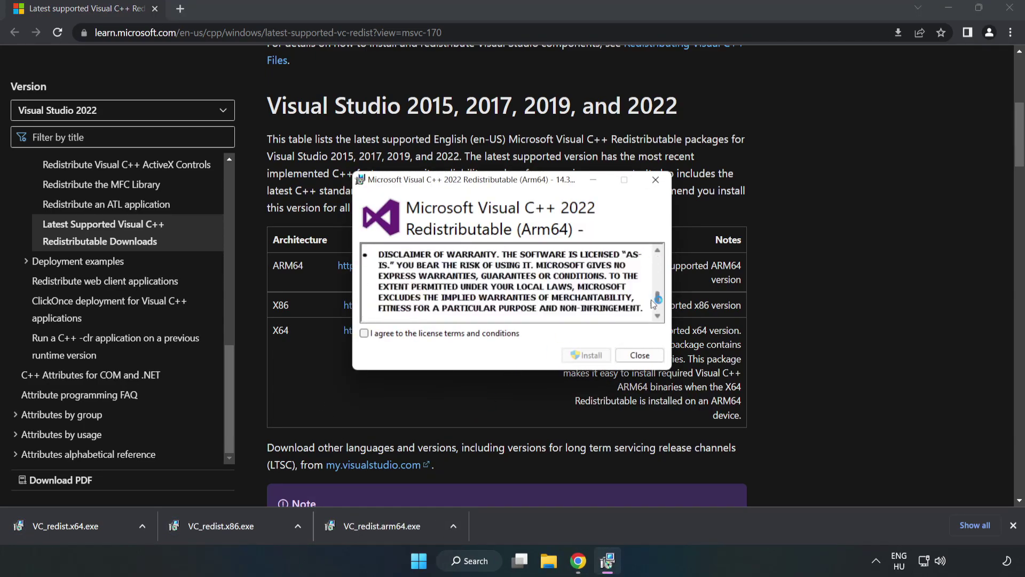
{"action": "left_click", "coordinate": [452, 334]}
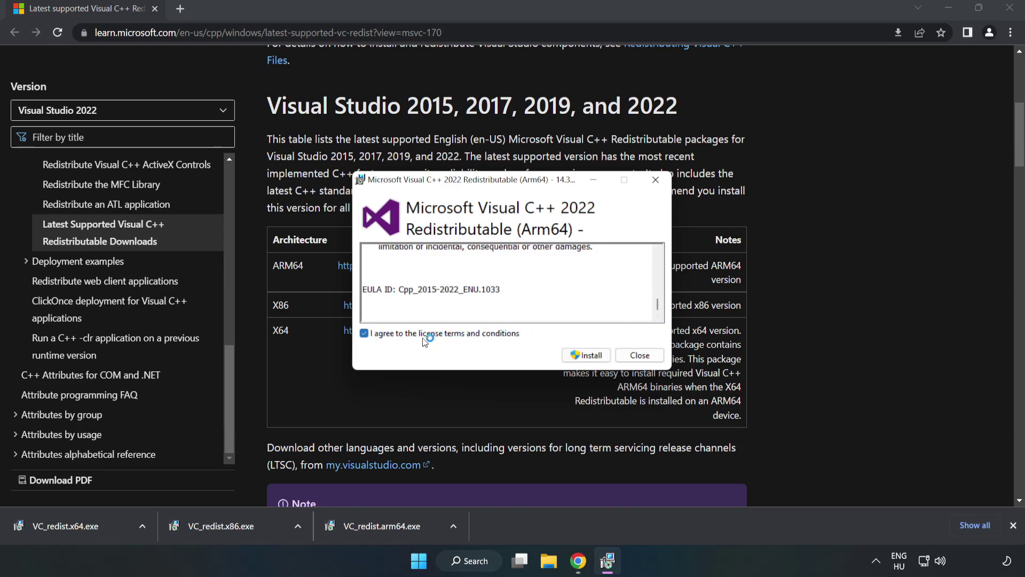
{"action": "left_click", "coordinate": [588, 361]}
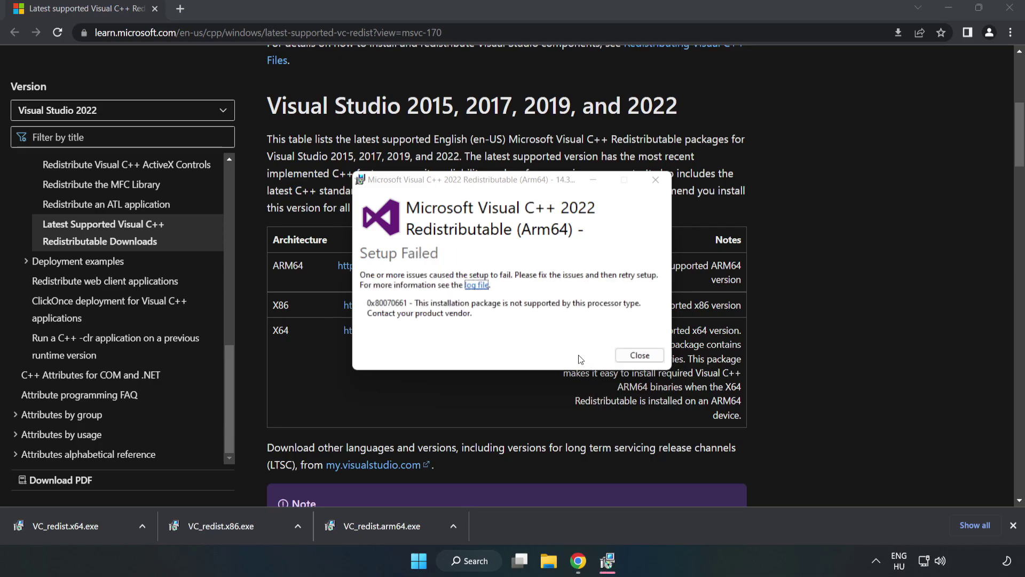
{"action": "left_click", "coordinate": [638, 357]}
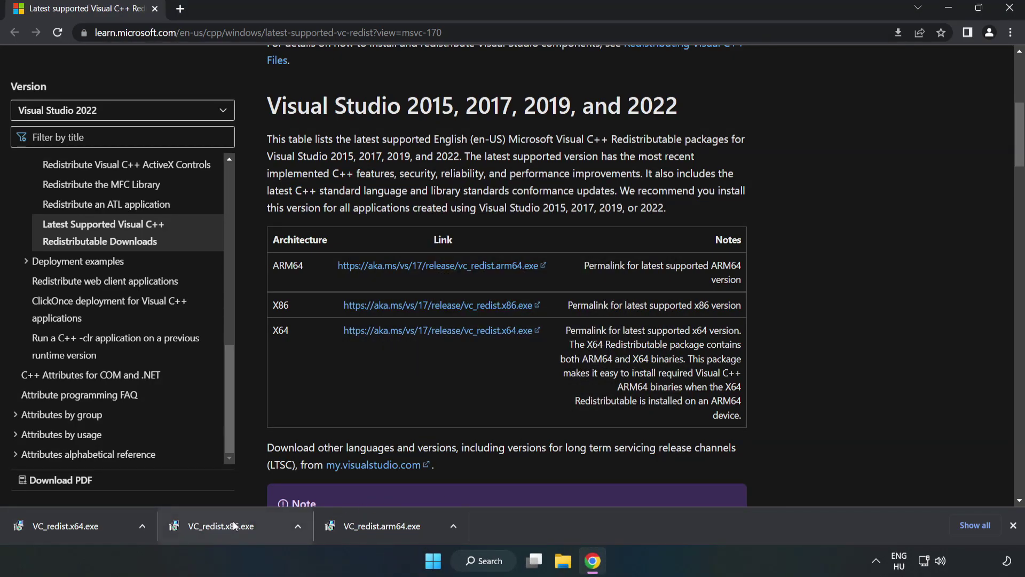
- Install VC_redist.x86.exe then VC_redist.x64.exe, closing both without restarting
{"action": "left_click", "coordinate": [235, 526]}
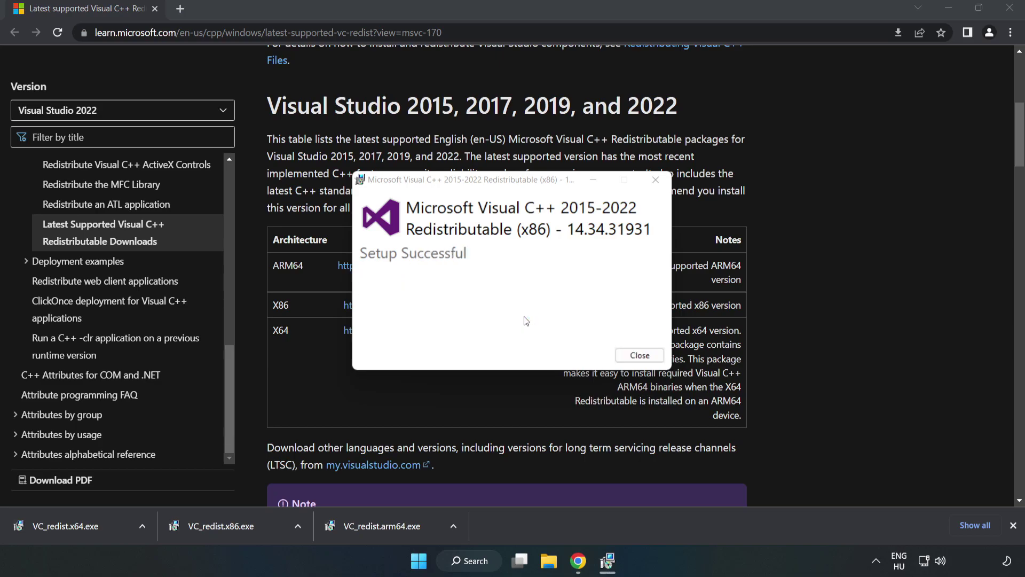
{"action": "left_click", "coordinate": [639, 355]}
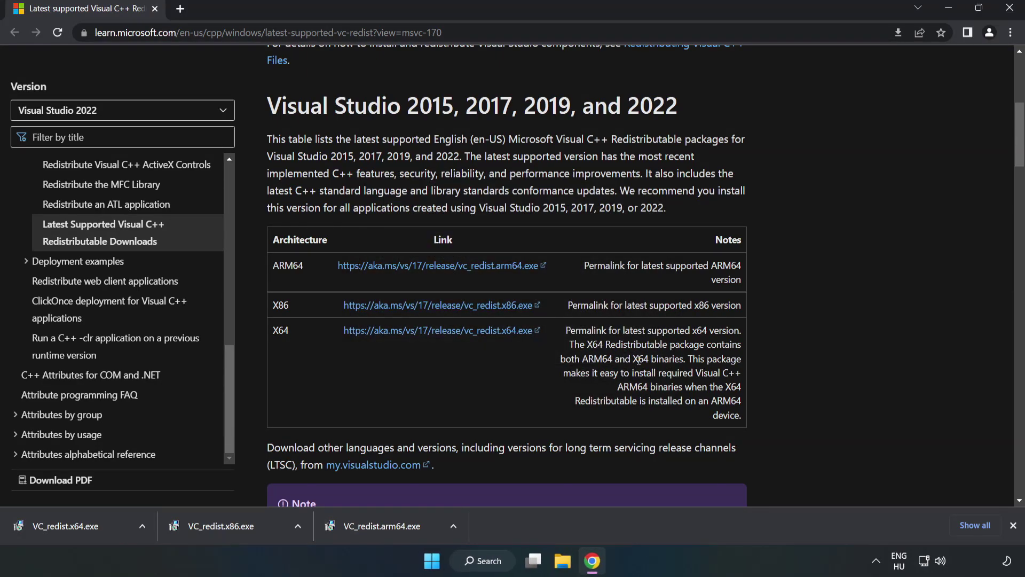
{"action": "left_click", "coordinate": [56, 523]}
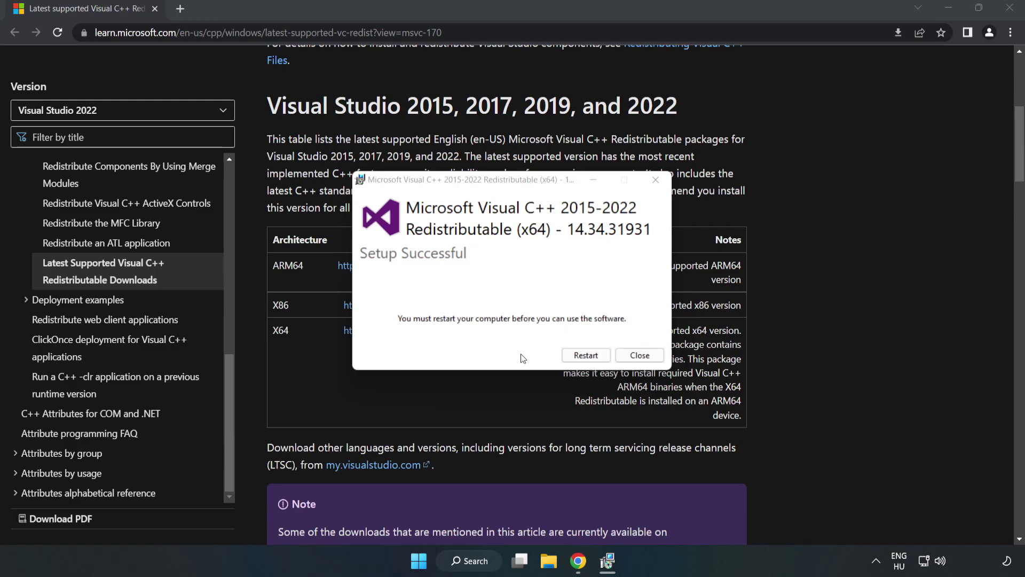
{"action": "left_click", "coordinate": [641, 356]}
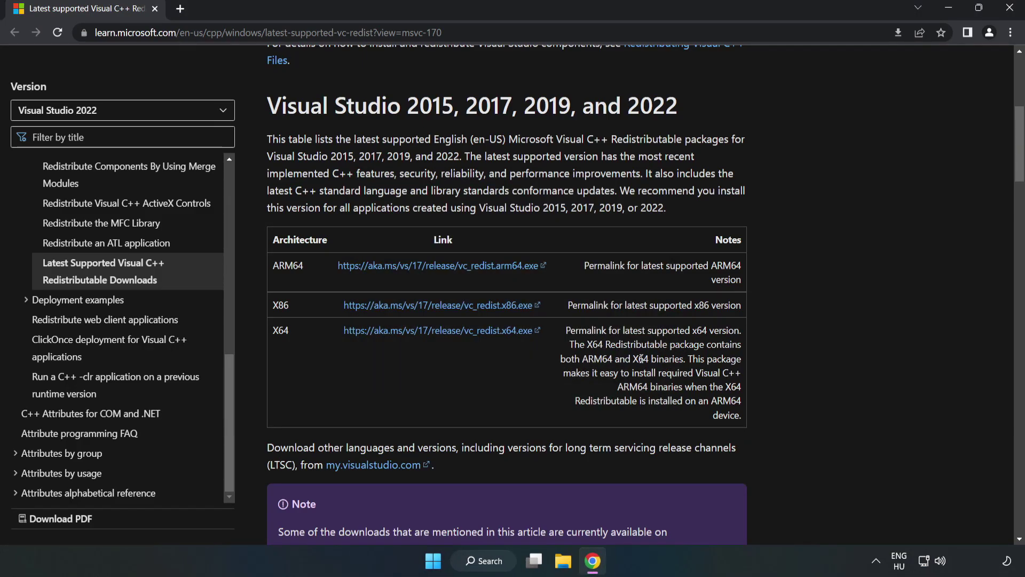
- Close Chrome and display the Start menu's Sleep, Shut down and Restart options
{"action": "left_click", "coordinate": [1011, 8]}
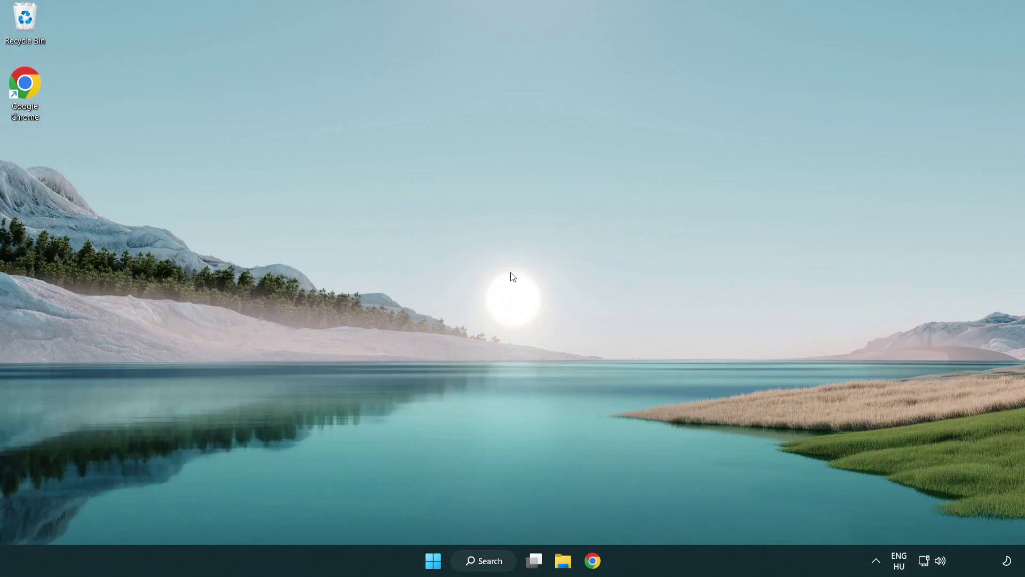
{"action": "left_click", "coordinate": [433, 561]}
{"action": "left_click", "coordinate": [681, 518]}
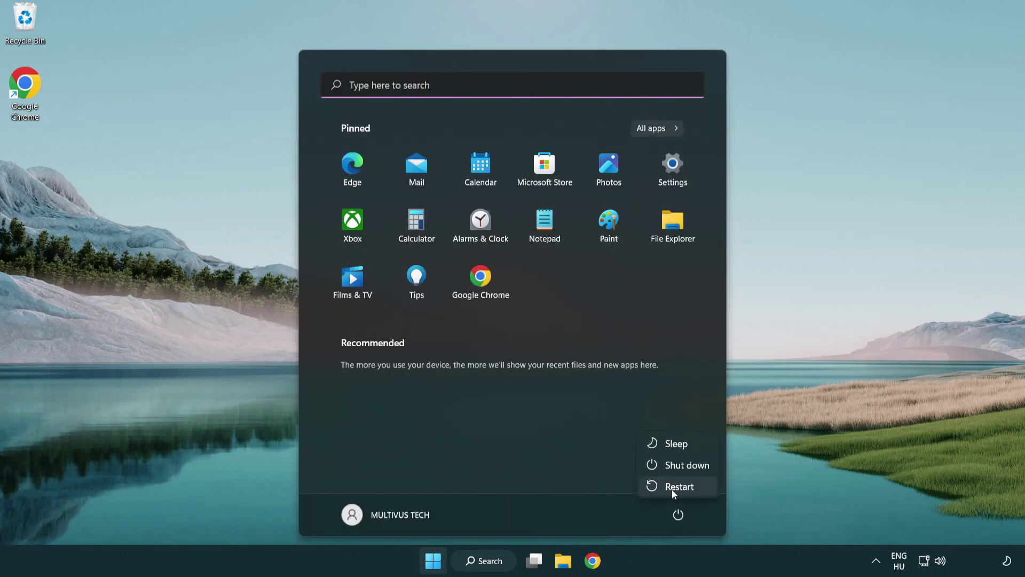